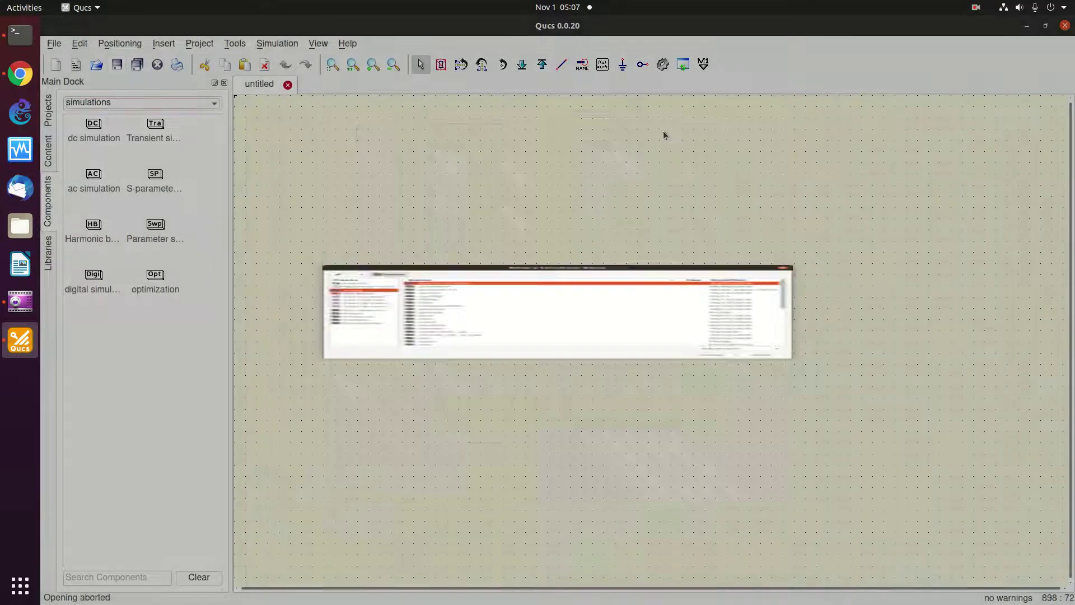
Step: Switch to the terminal, change to the /usr/share/qucs directory and list its contents
click(20, 34)
text(cd /us)
key(Tab)
text(sh)
key(Tab)
text(q)
key(Tab)
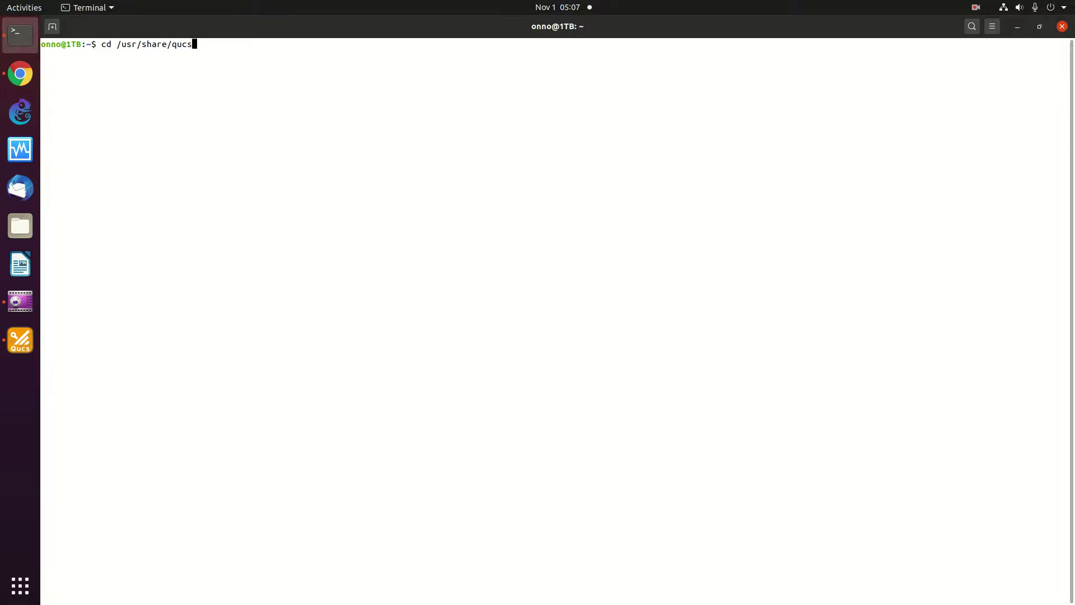
key(BackSpace)
key(Return)
text(l)
key(BackSpace)
text(ls)
key(Return)
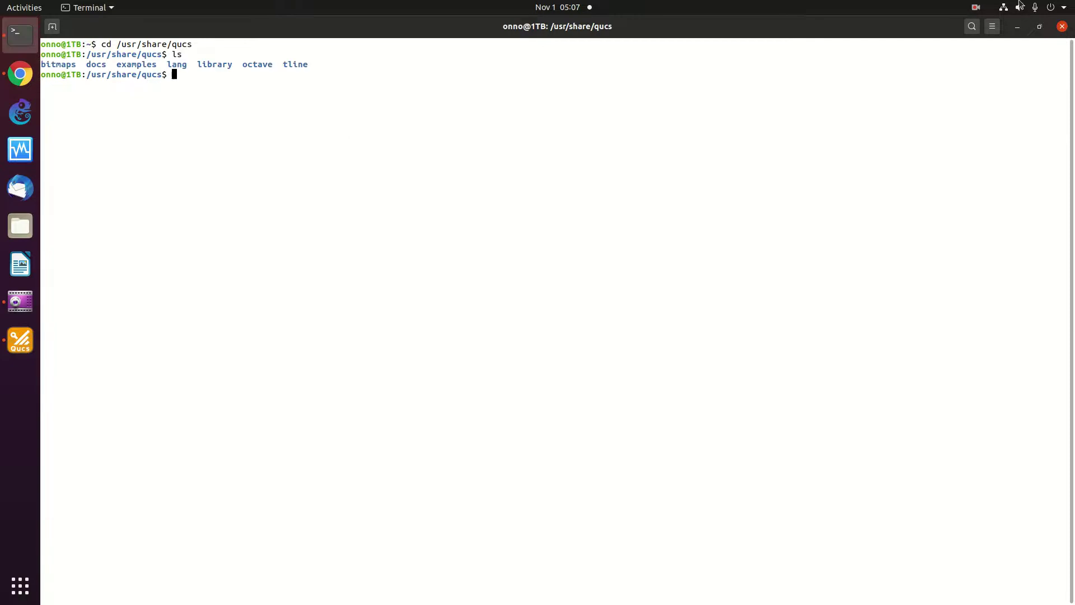
Step: Enlarge the terminal text by three zoom levels
click(996, 29)
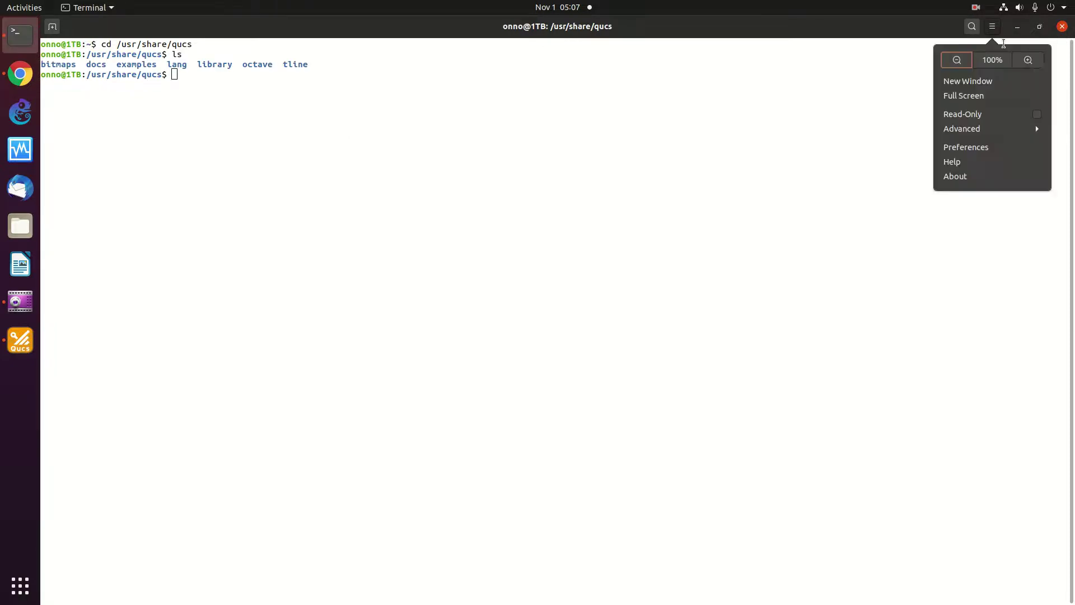
click(1028, 60)
click(994, 28)
click(1028, 60)
click(995, 28)
click(1028, 60)
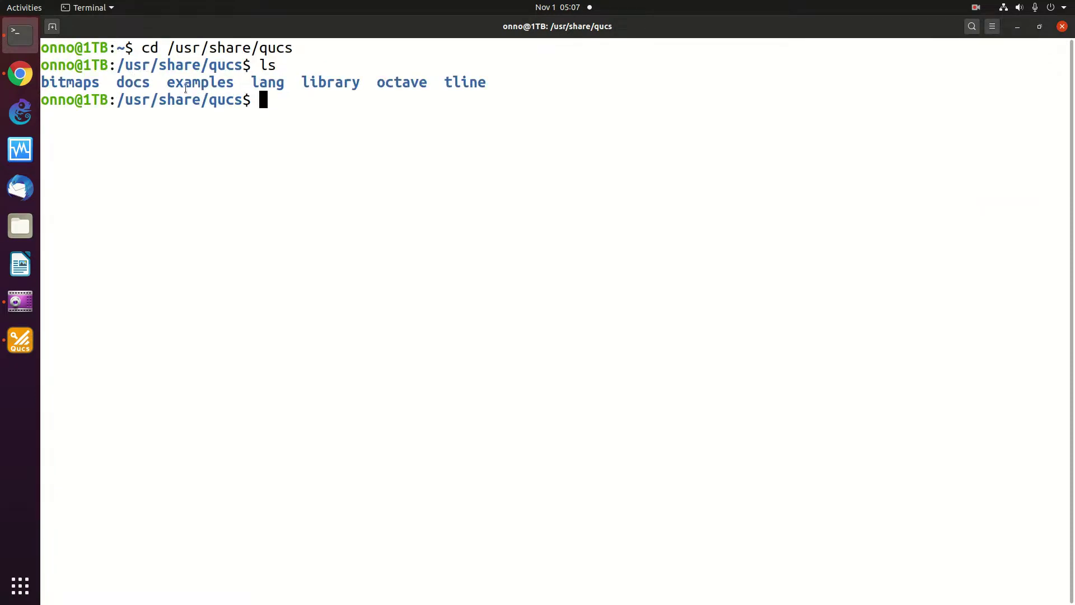
Step: Change into the examples directory and list its schematic files
text(cd examples/)
key(Return)
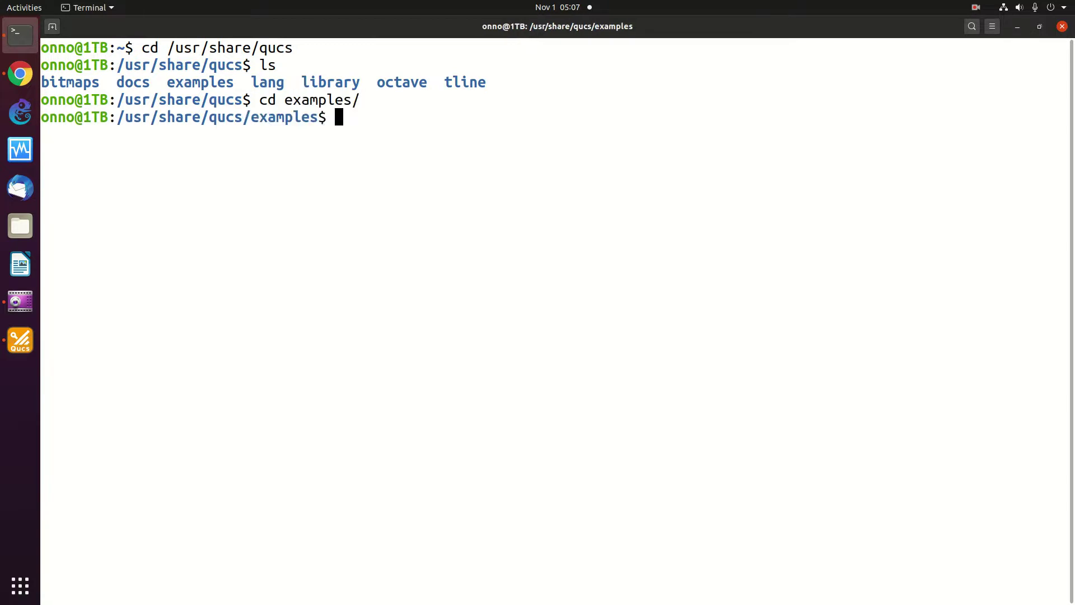
text(ls)
key(Return)
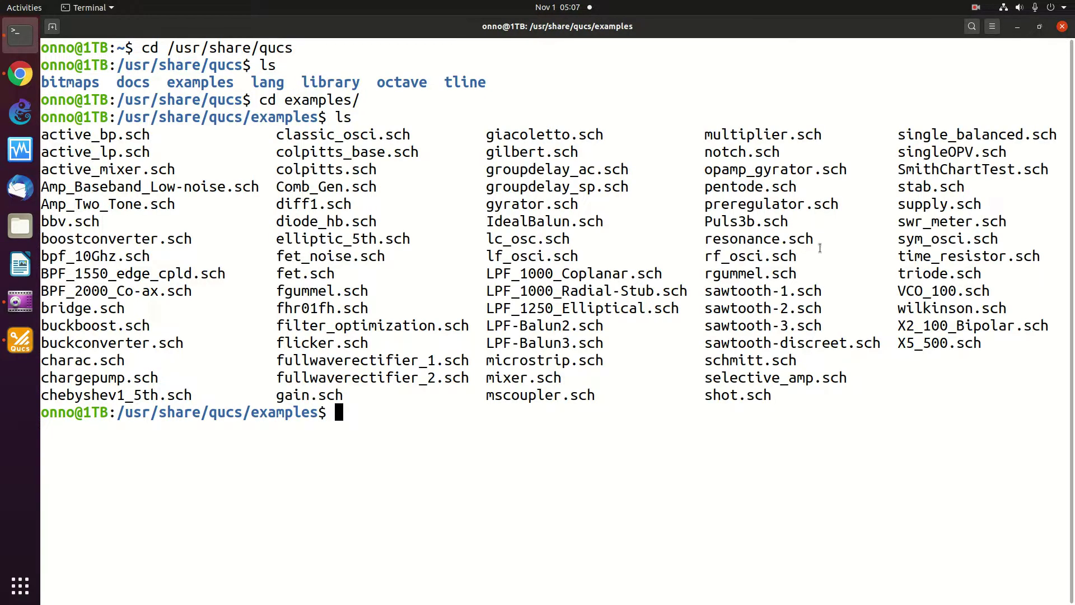
Step: Examine the example schematics listing, highlighting supply.sch, VCO_100.sch, triode.sch and colpitts.sch
drag(792, 409, 41, 120)
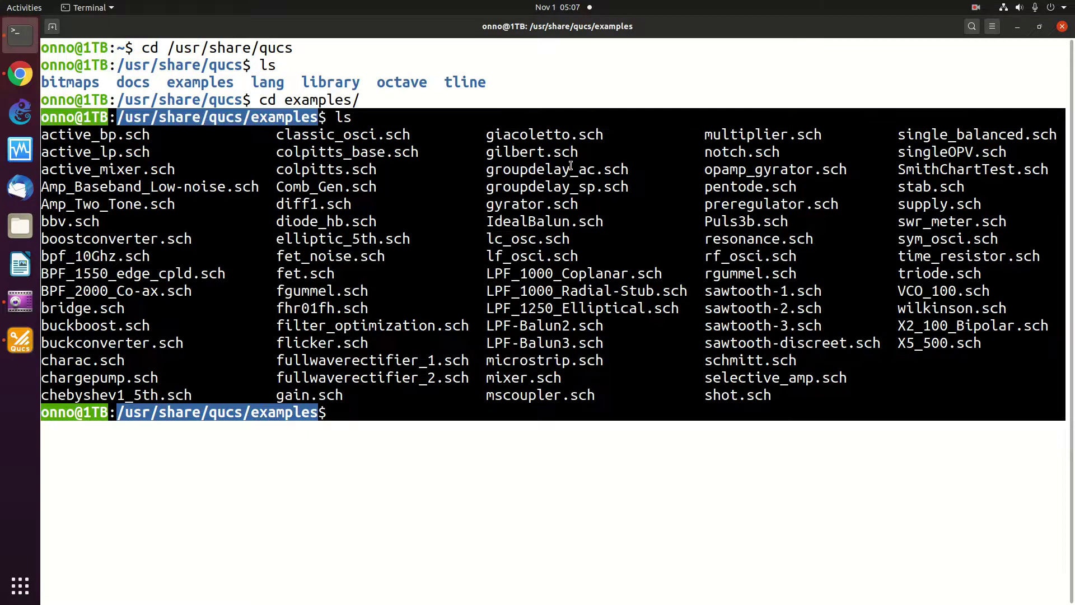
click(589, 183)
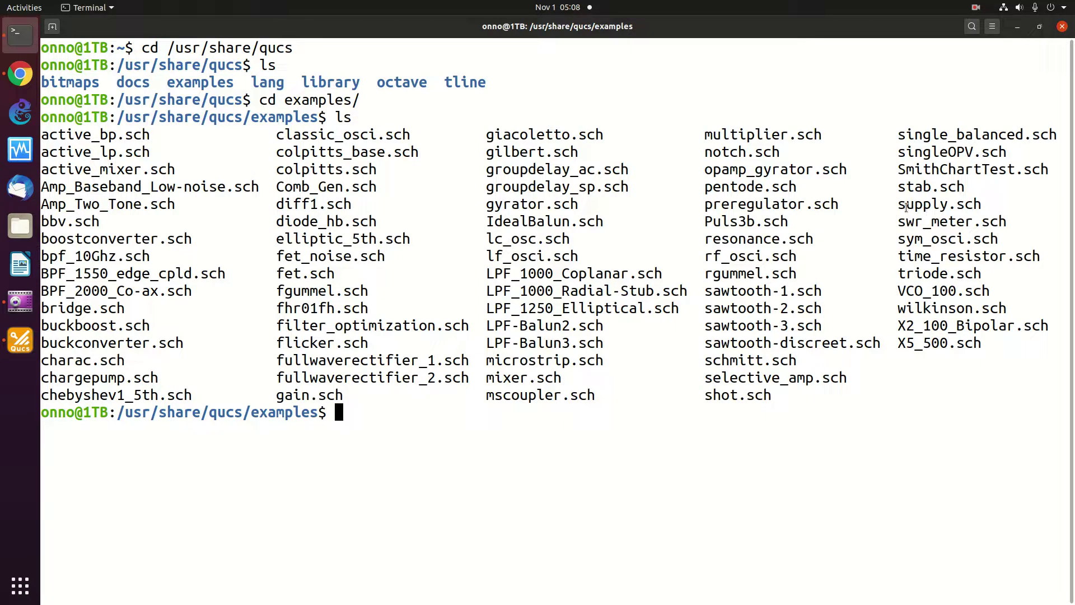
drag(895, 207, 997, 205)
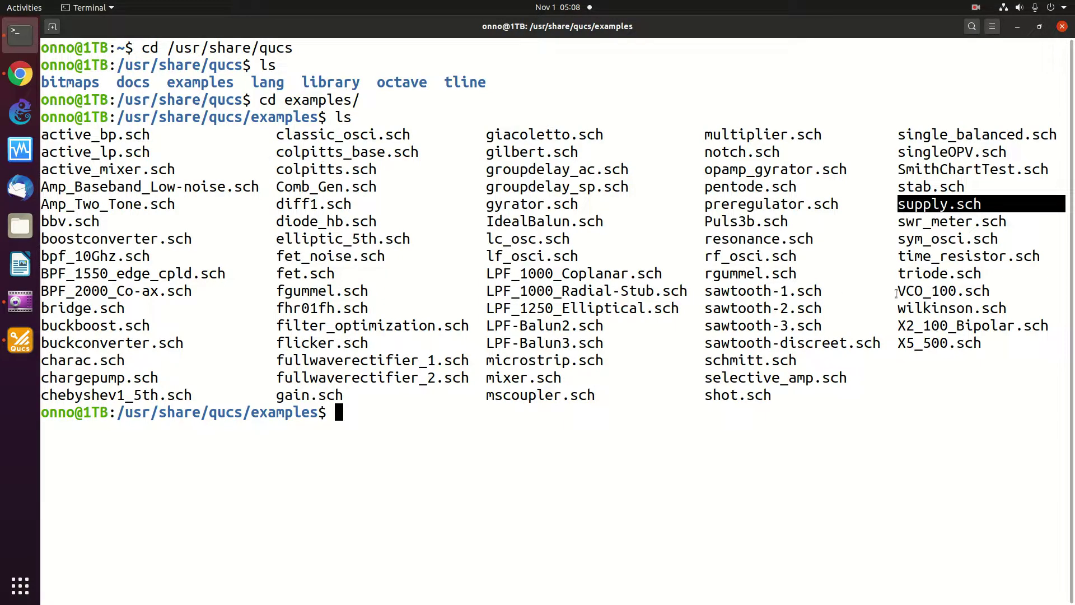
drag(900, 291, 988, 290)
drag(896, 273, 983, 276)
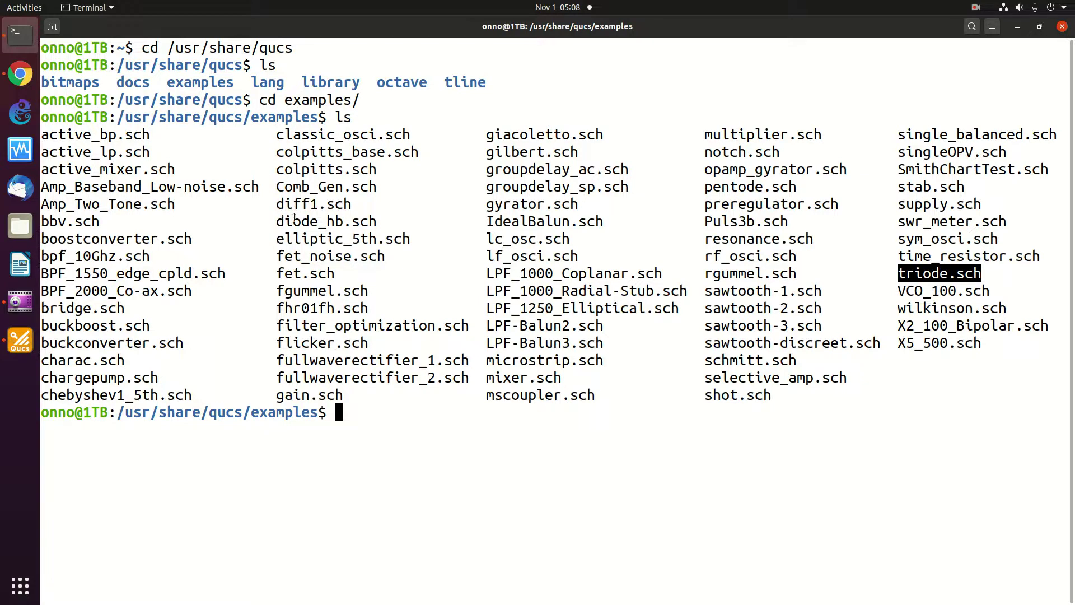
drag(277, 168, 385, 173)
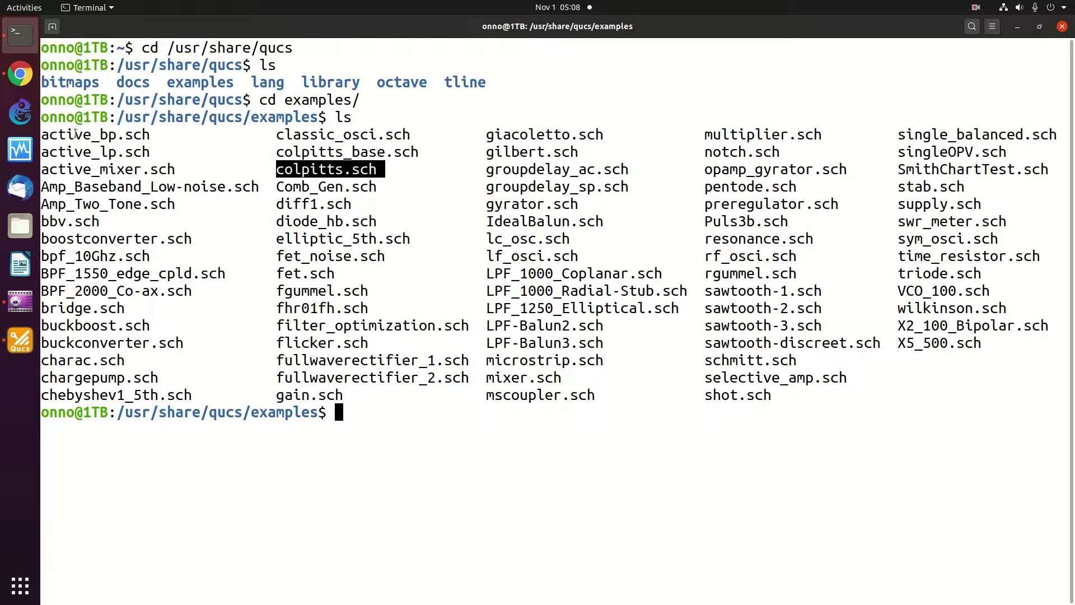
Step: Switch to Qucs and open the schematic colpitts.sch from the QUCS folder inside Dokumen-OWP
click(20, 340)
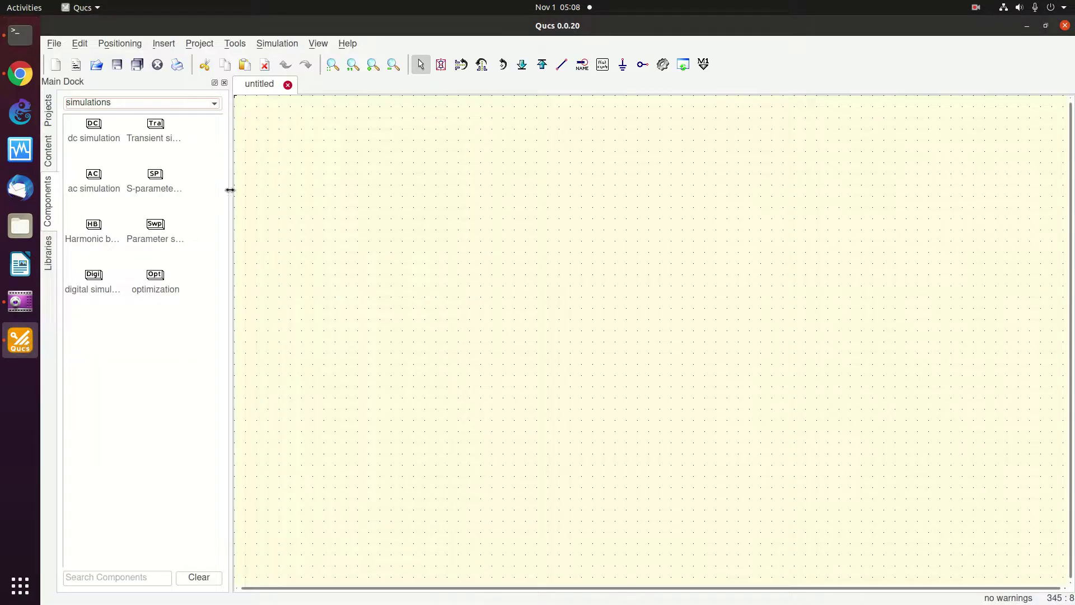
click(53, 44)
mouse_move(70, 85)
click(456, 148)
click(54, 44)
click(70, 71)
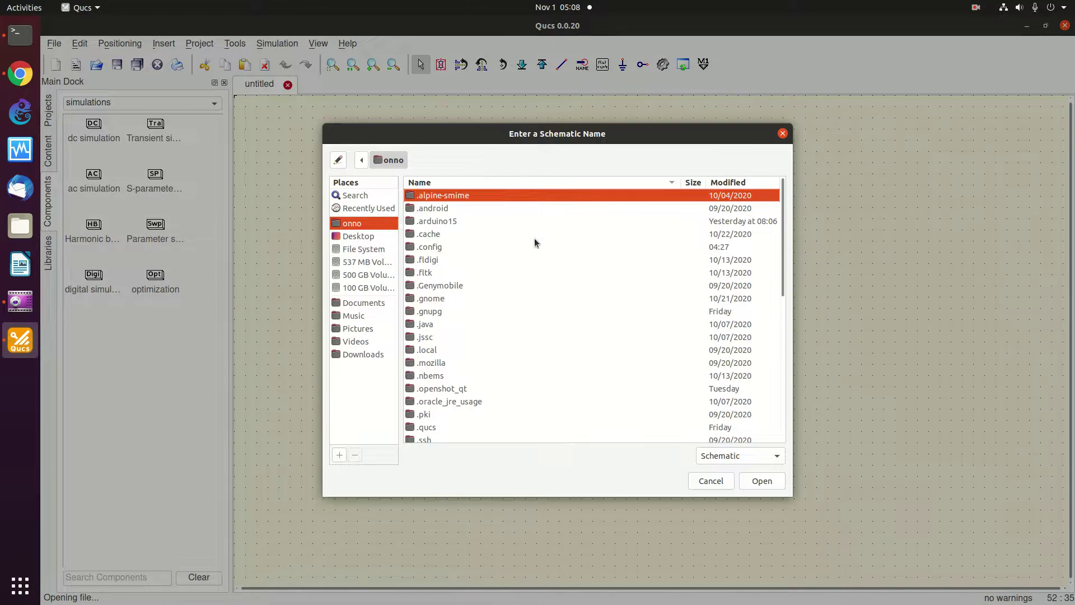
click(352, 305)
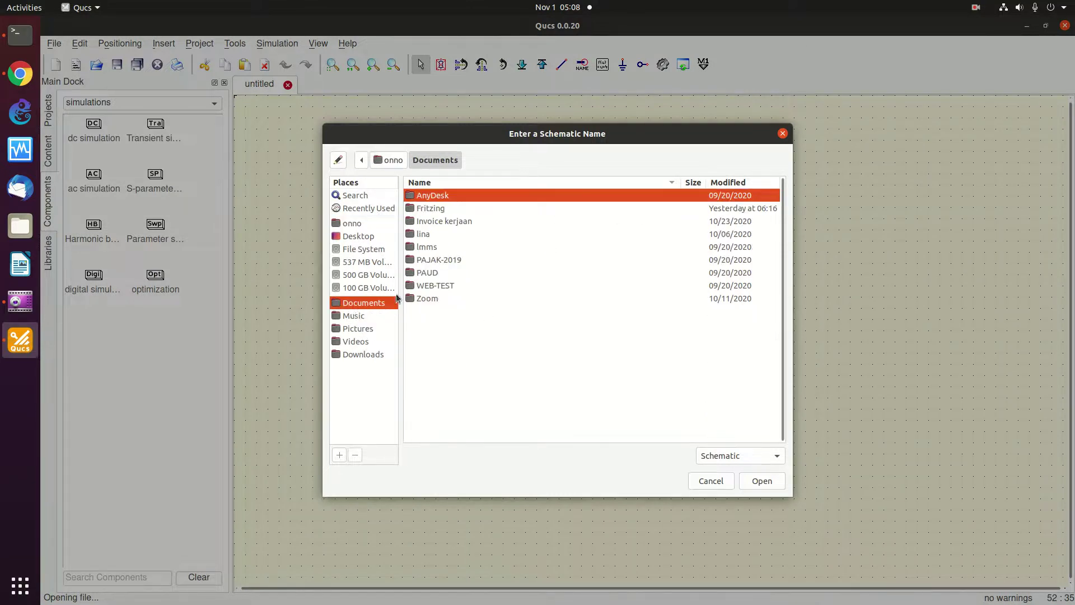
click(399, 160)
double_click(447, 329)
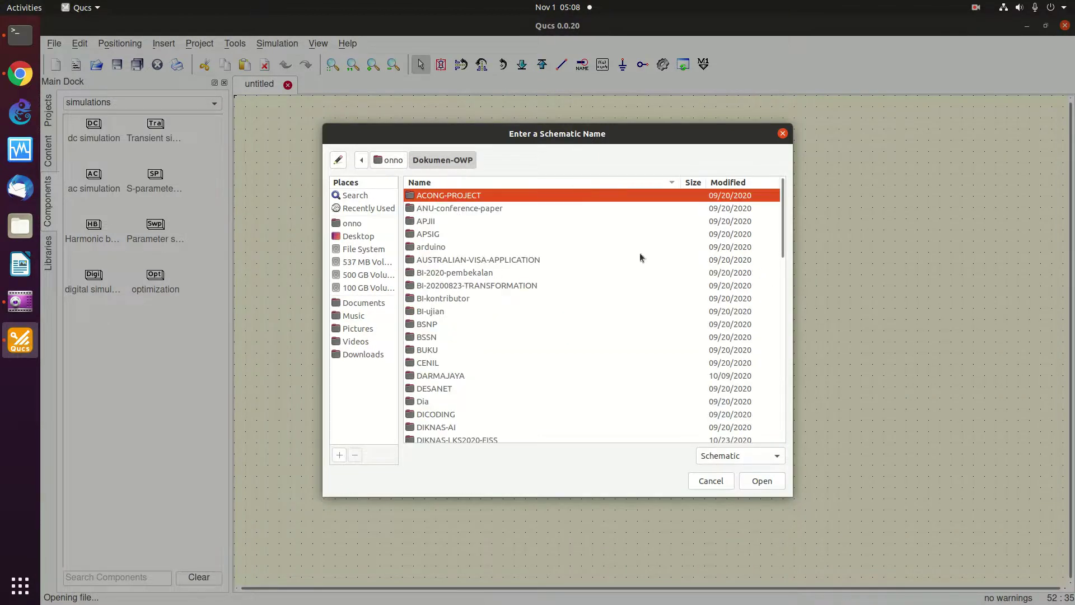
drag(783, 215, 714, 406)
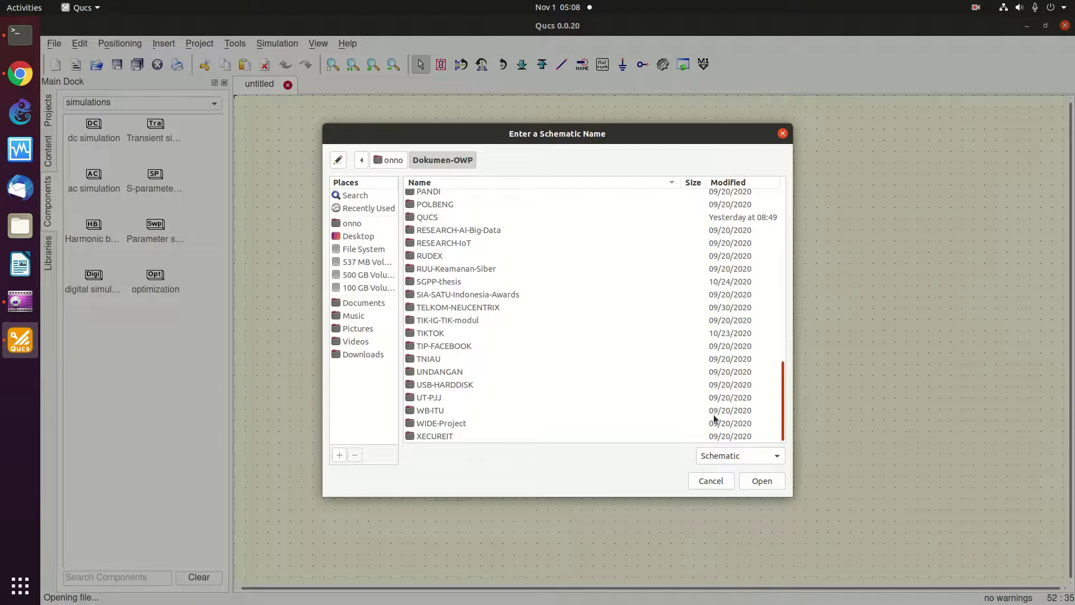
double_click(432, 219)
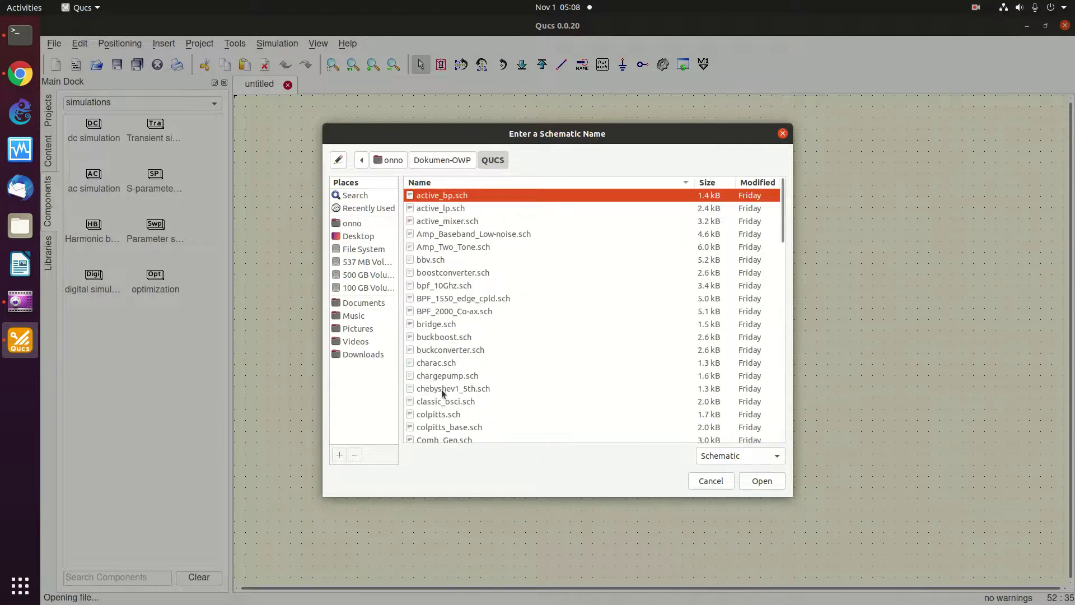
double_click(442, 415)
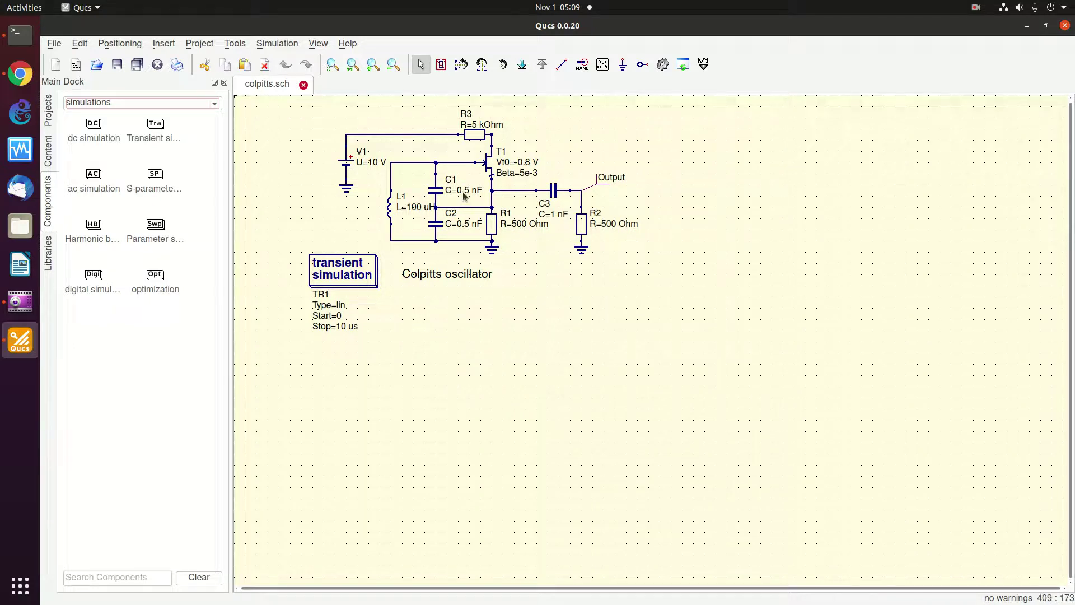
Step: Switch to Chrome, open the goodcalculators.com Resonant Frequency Calculator result, and check the Colpitts oscillator's component values in Qucs
click(32, 75)
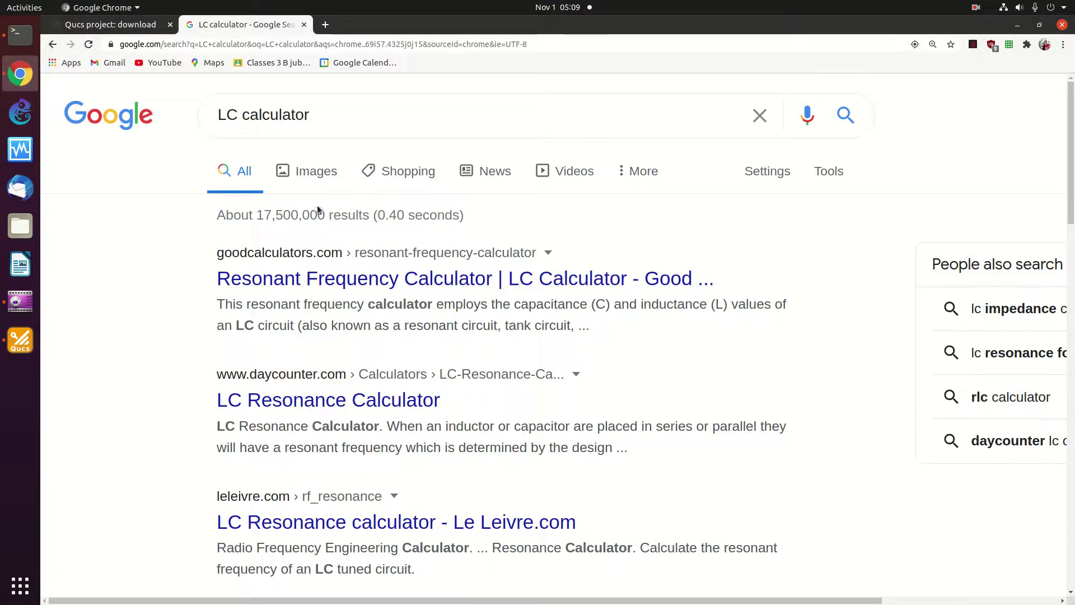
click(328, 277)
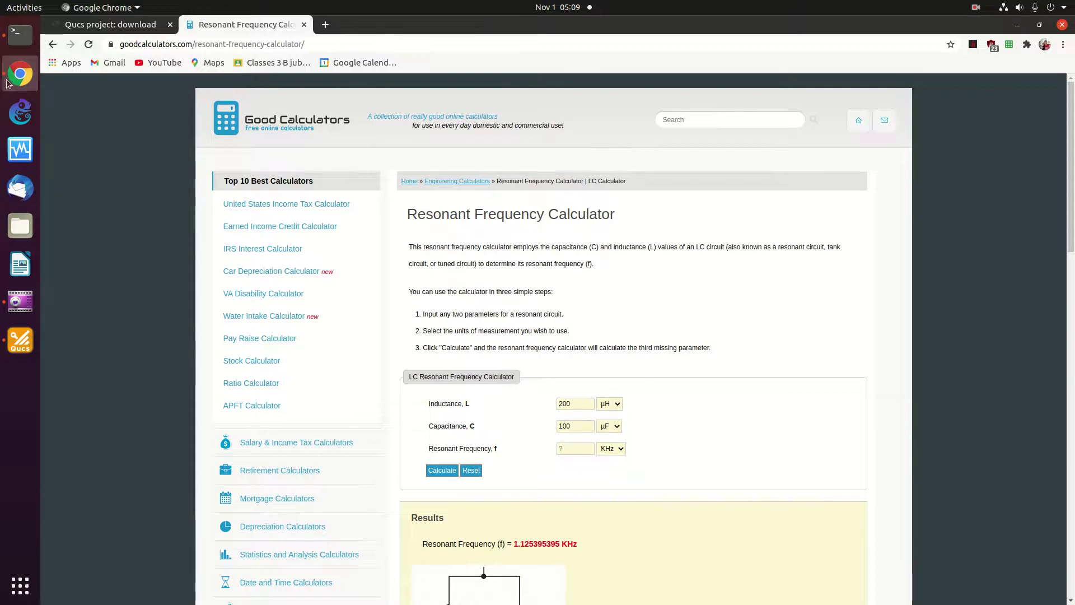
click(21, 340)
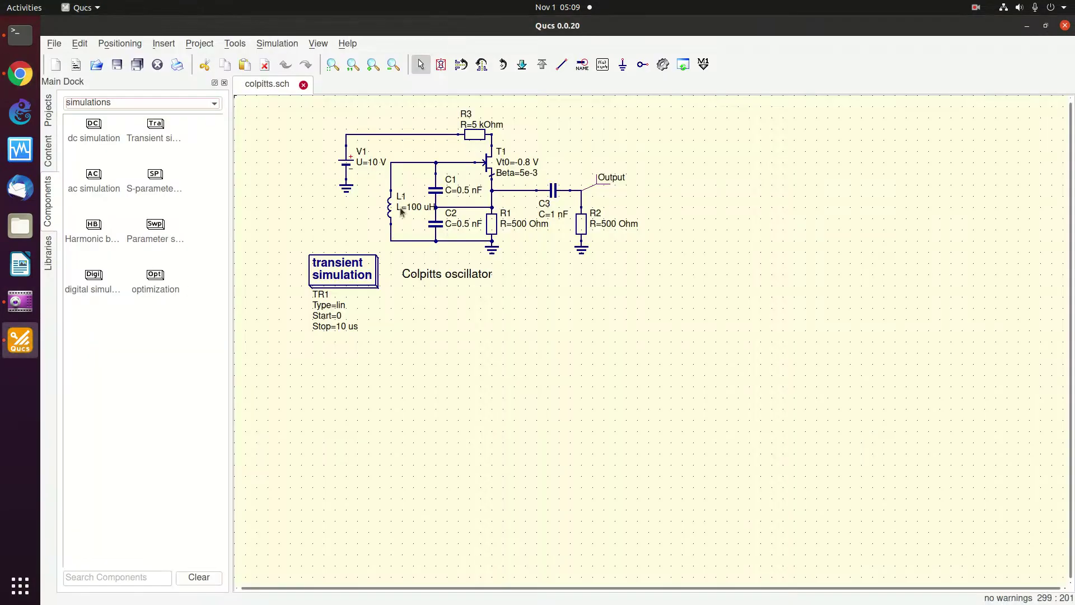
click(20, 73)
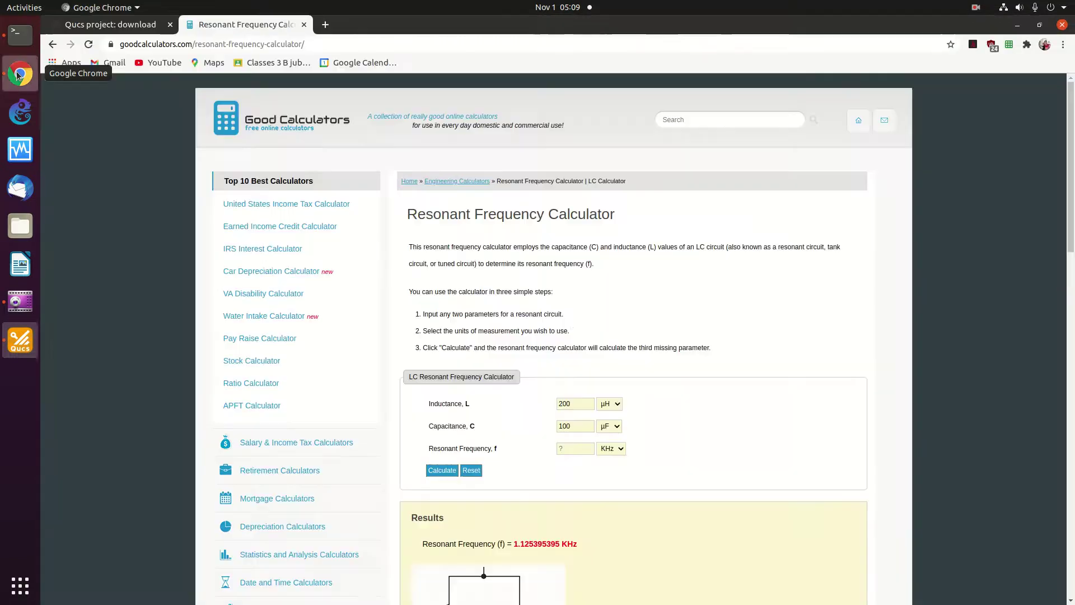
Step: Calculate the resonant frequency for an inductance of 100 µH and a capacitance of 1 nF
click(574, 404)
key(BackSpace)
key(BackSpace)
key(BackSpace)
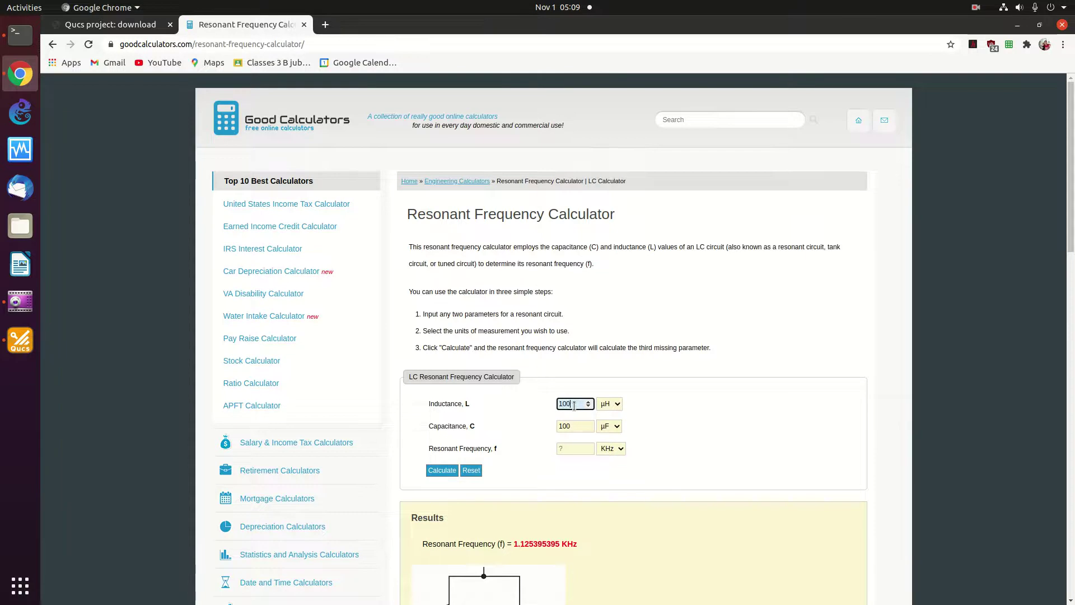
click(610, 427)
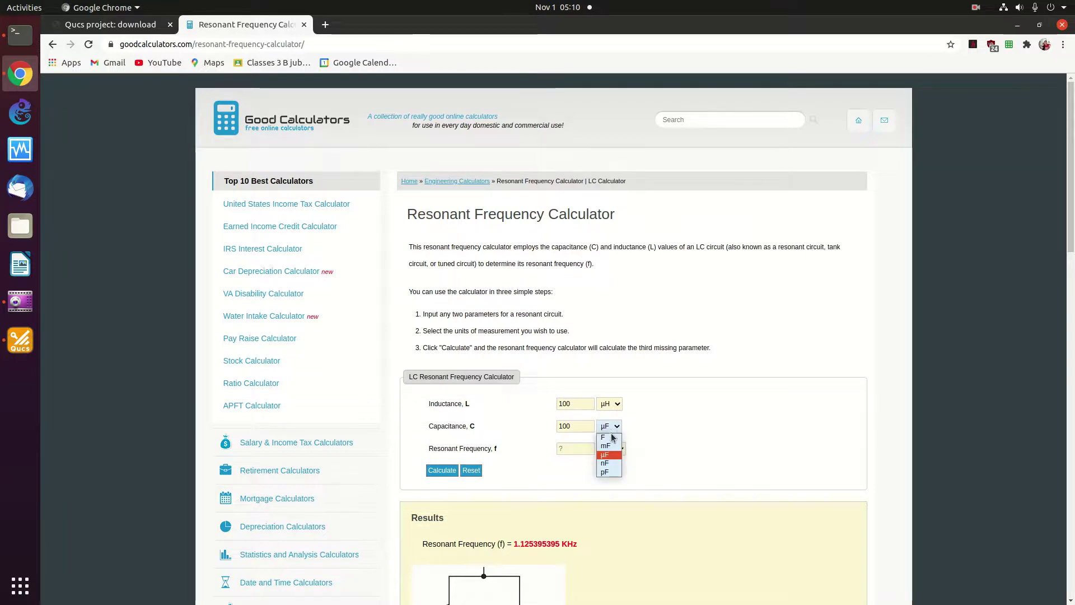
click(606, 462)
click(574, 432)
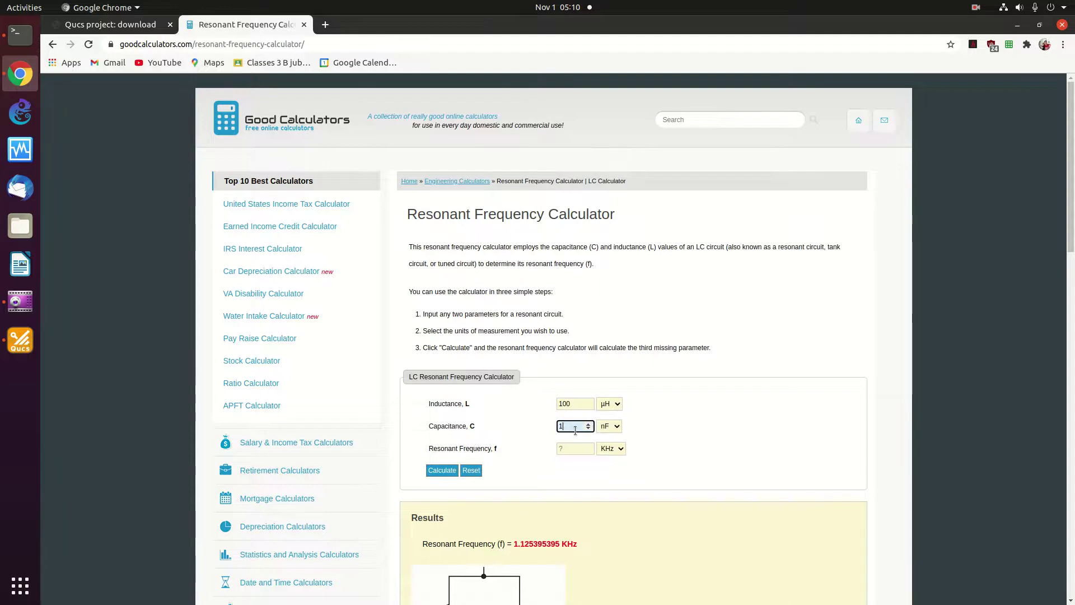
click(441, 471)
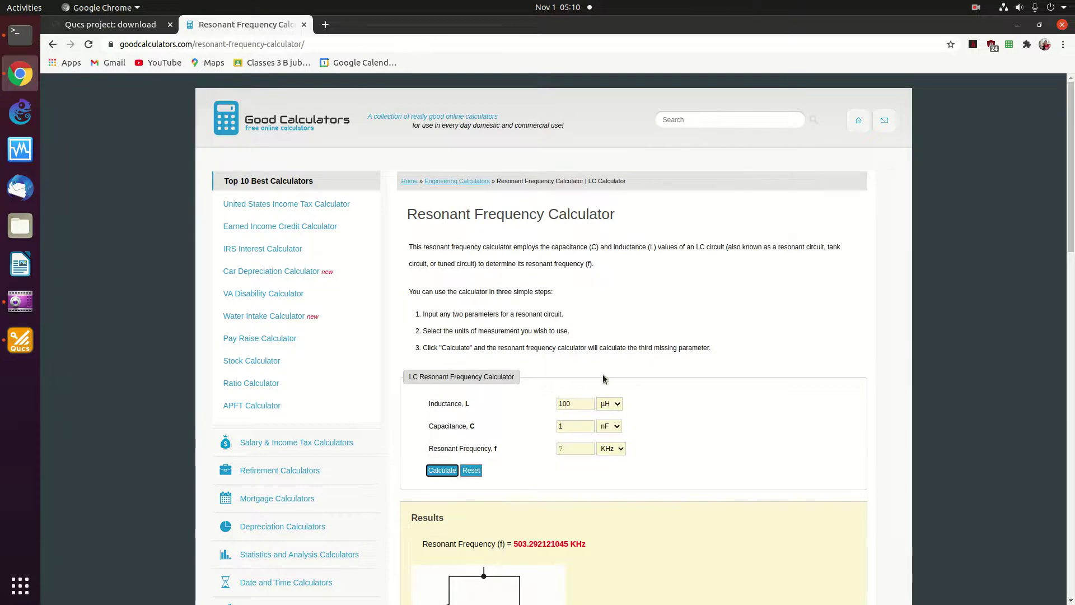
Step: Review the resonant frequency formula and highlight the calculated frequency in the results
scroll(1052, 313, down, 5)
scroll(1052, 314, down, 2)
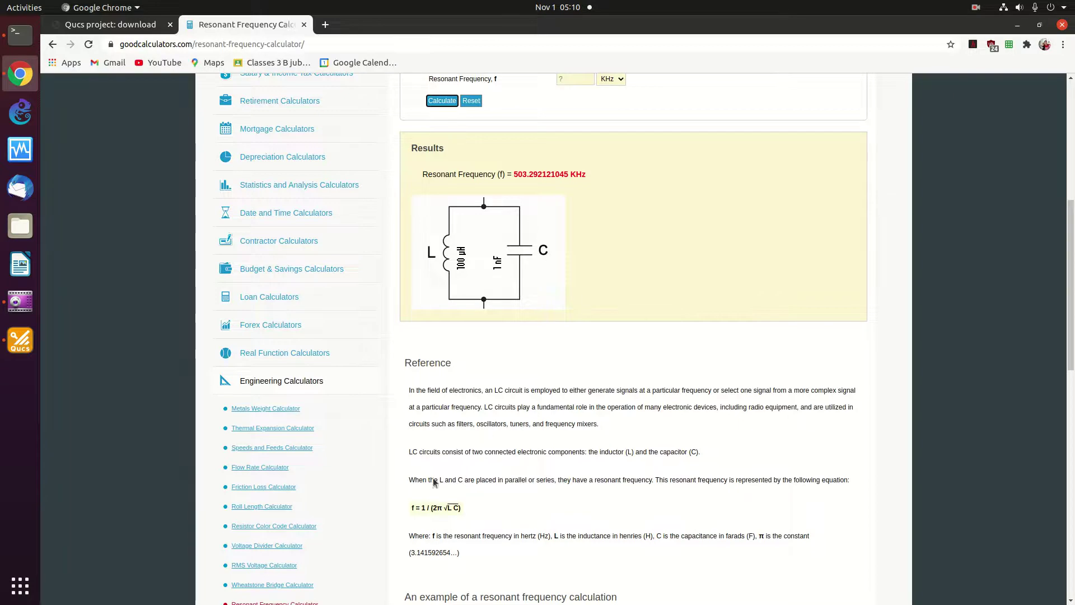
drag(1065, 334, 1066, 268)
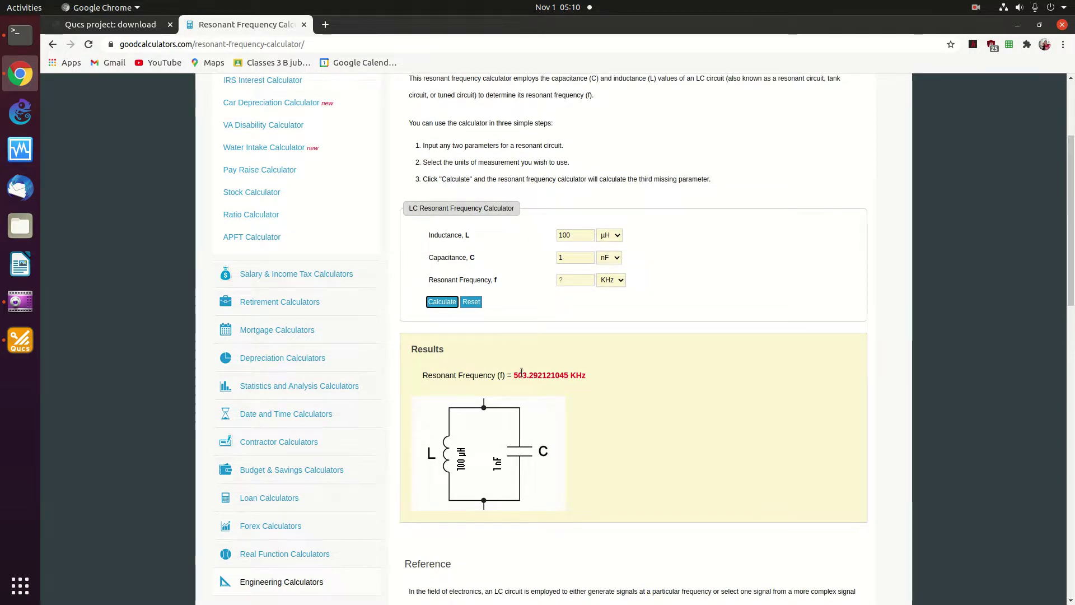
drag(514, 374, 655, 384)
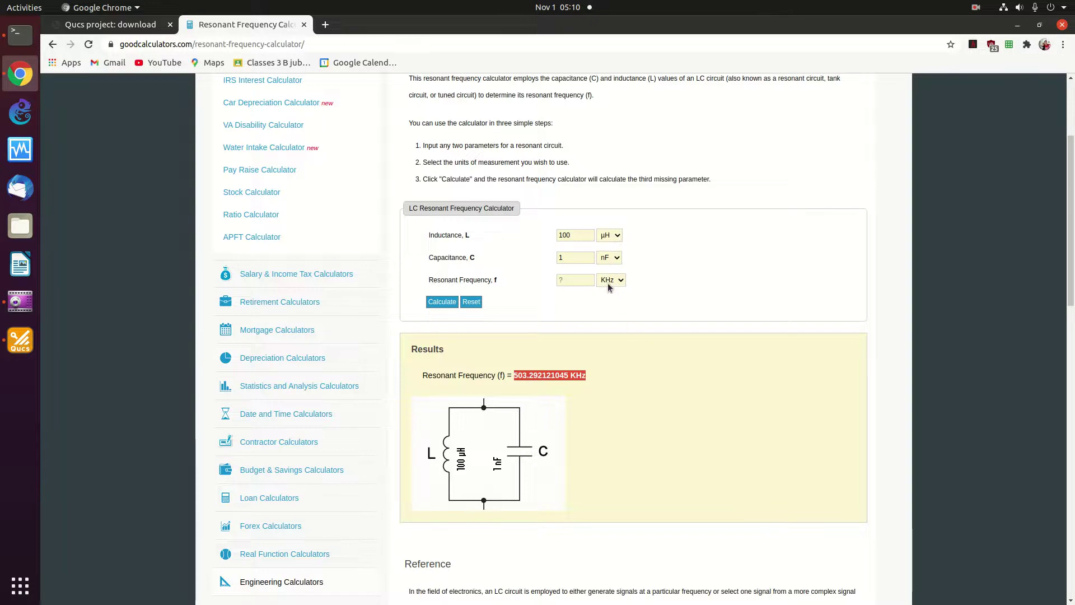
Step: Clear the calculator's capacitance value and set its unit to pF
click(572, 279)
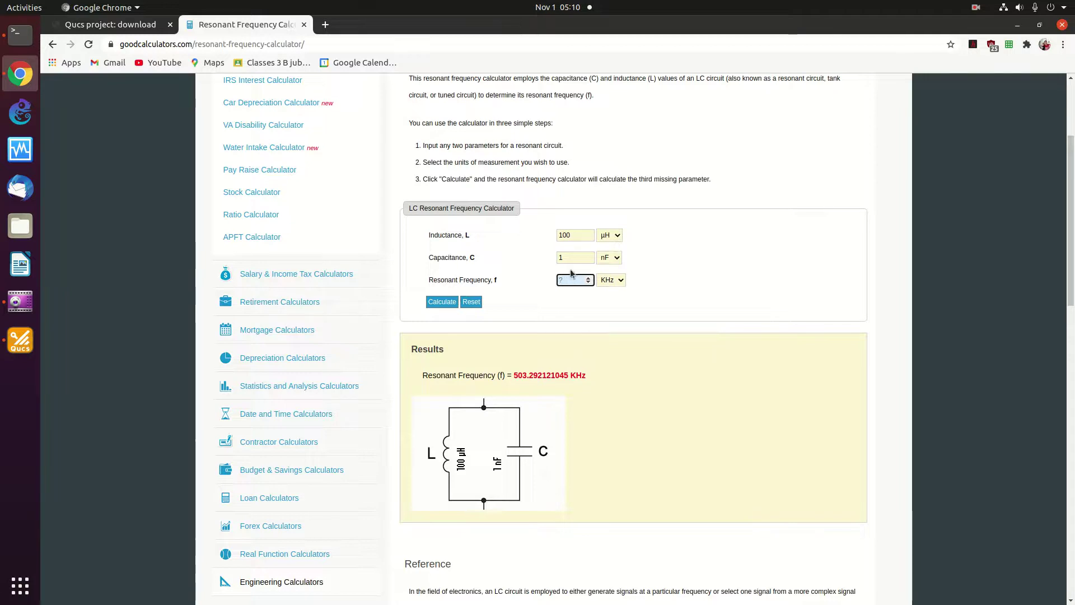
click(578, 256)
click(587, 255)
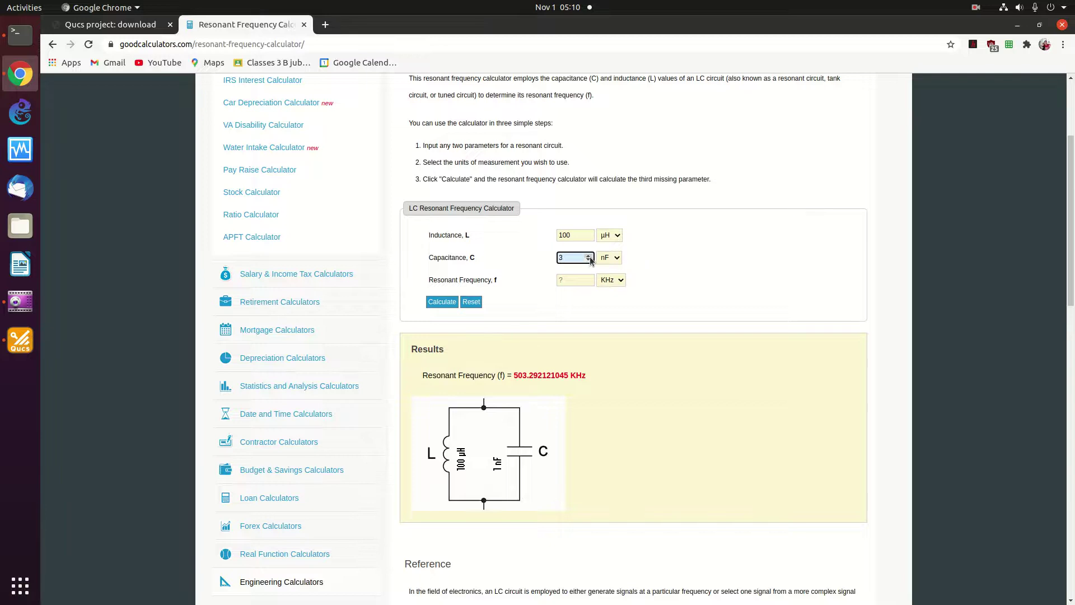
key(BackSpace)
click(614, 261)
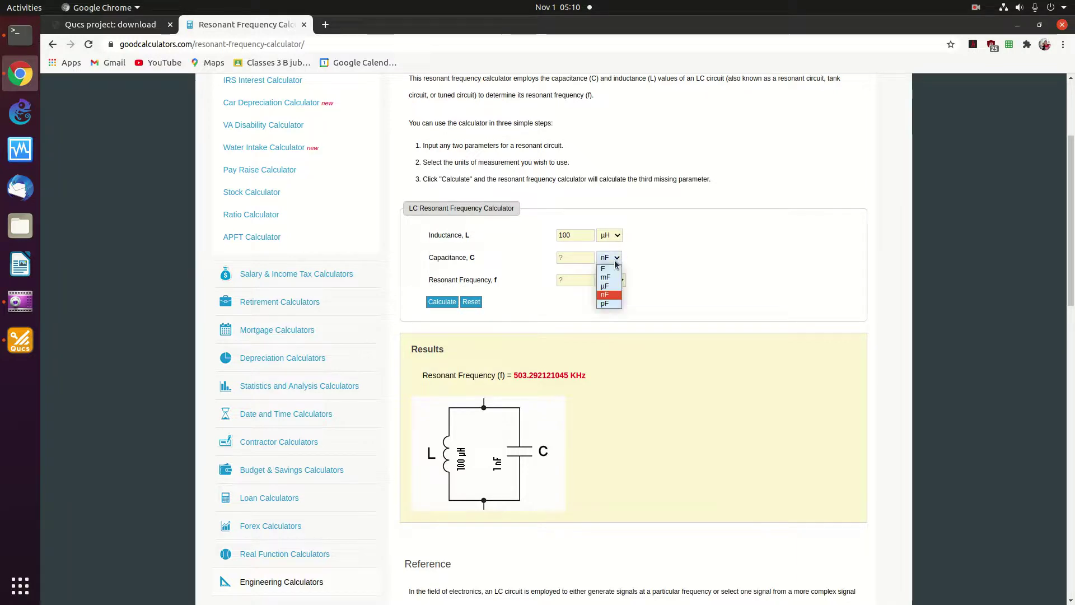
click(604, 304)
click(574, 257)
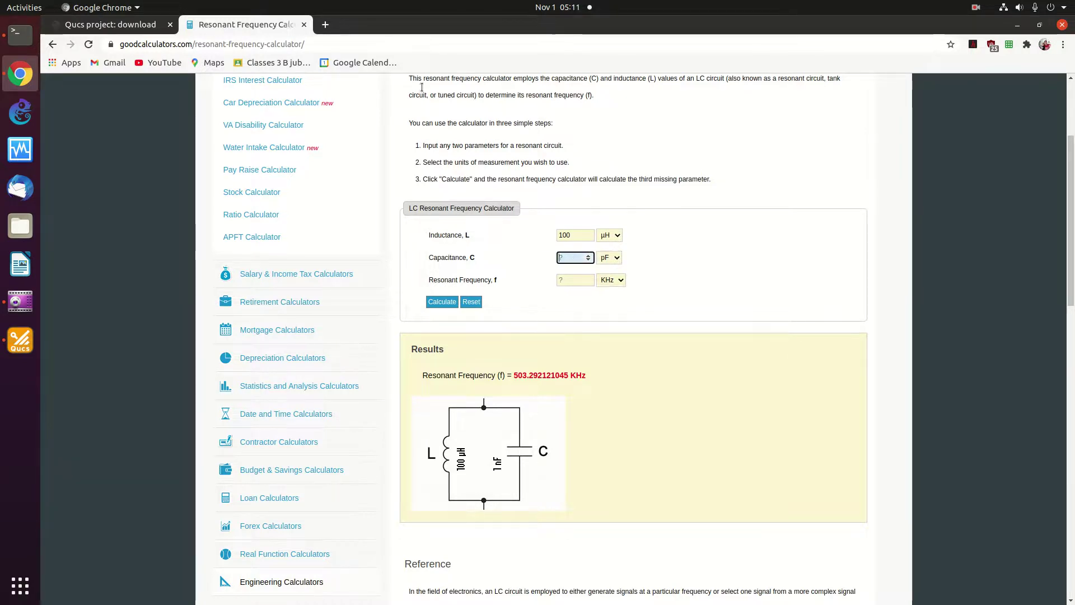
Step: Switch to Qucs and check the properties of voltage source V1 in the Colpitts schematic without changing them
click(27, 341)
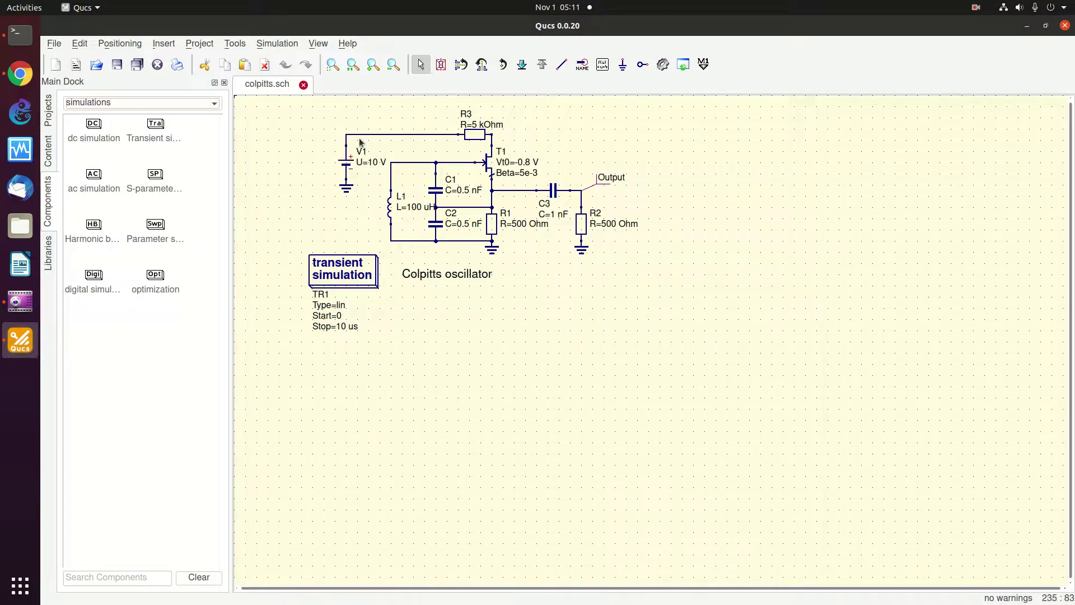
right_click(352, 158)
click(374, 164)
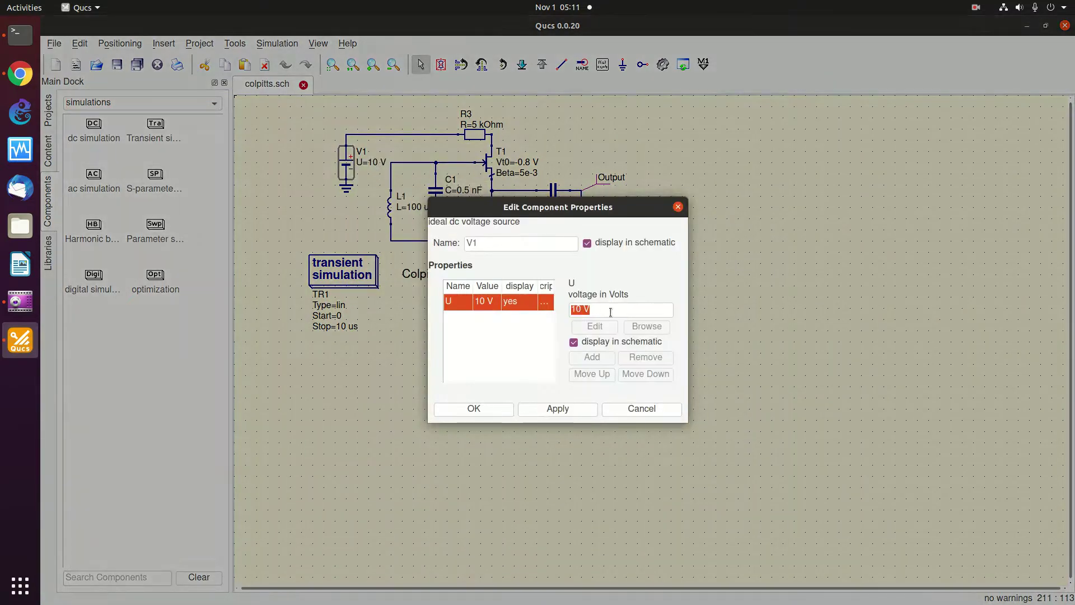
click(642, 409)
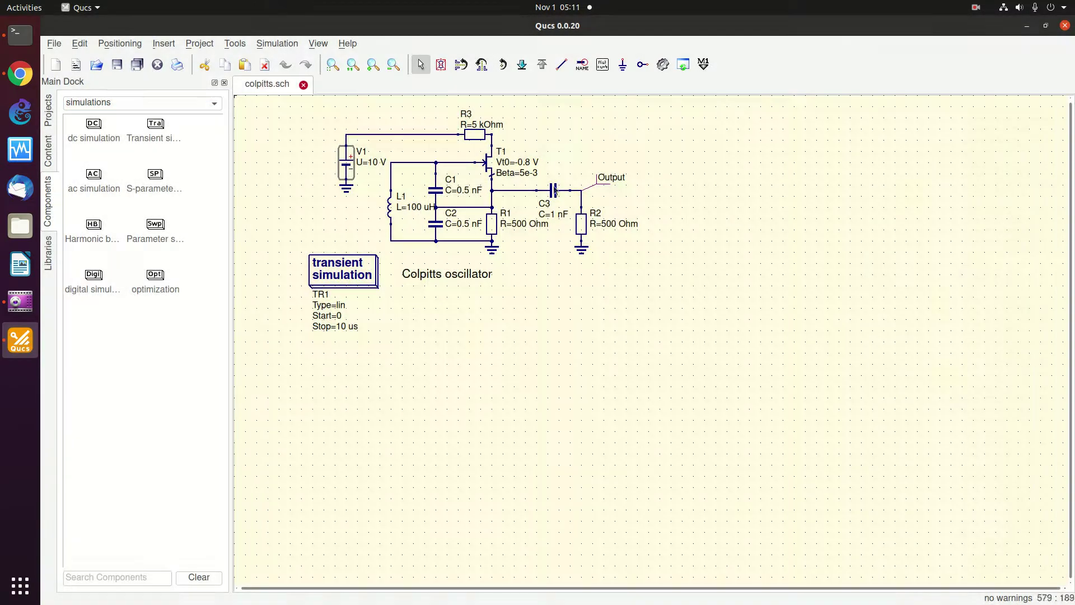
right_click(496, 170)
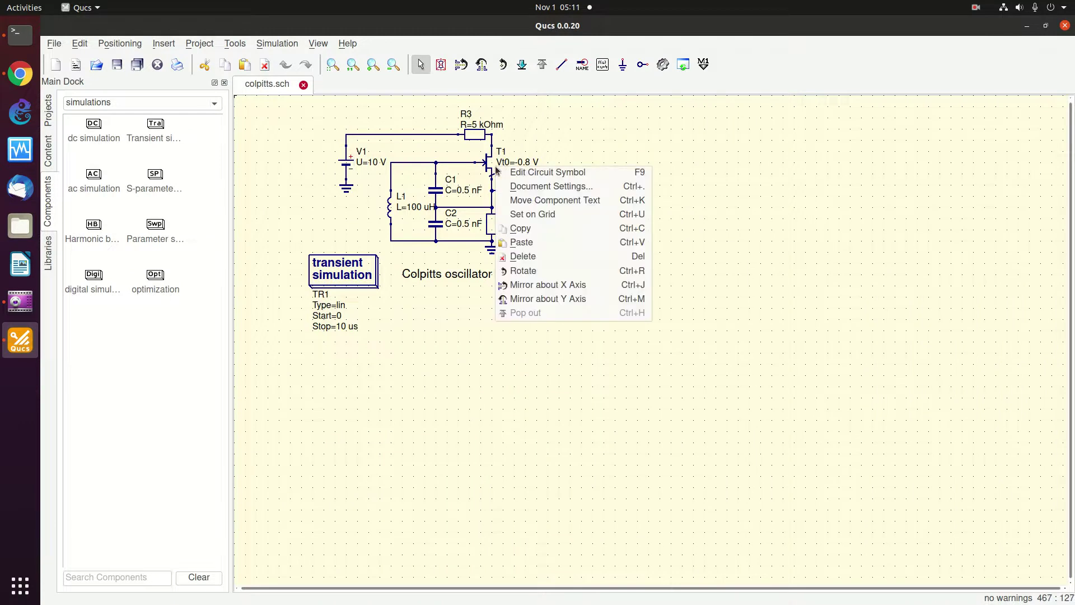
click(515, 173)
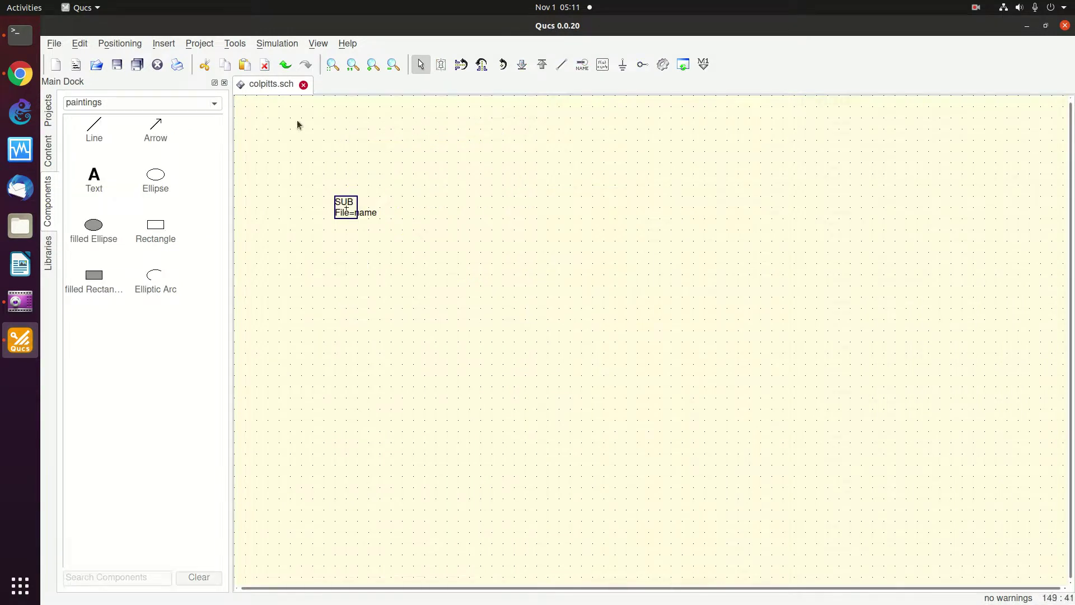
click(303, 85)
click(582, 329)
Step: Reopen the colpitts.sch schematic from the QUCS folder
click(55, 43)
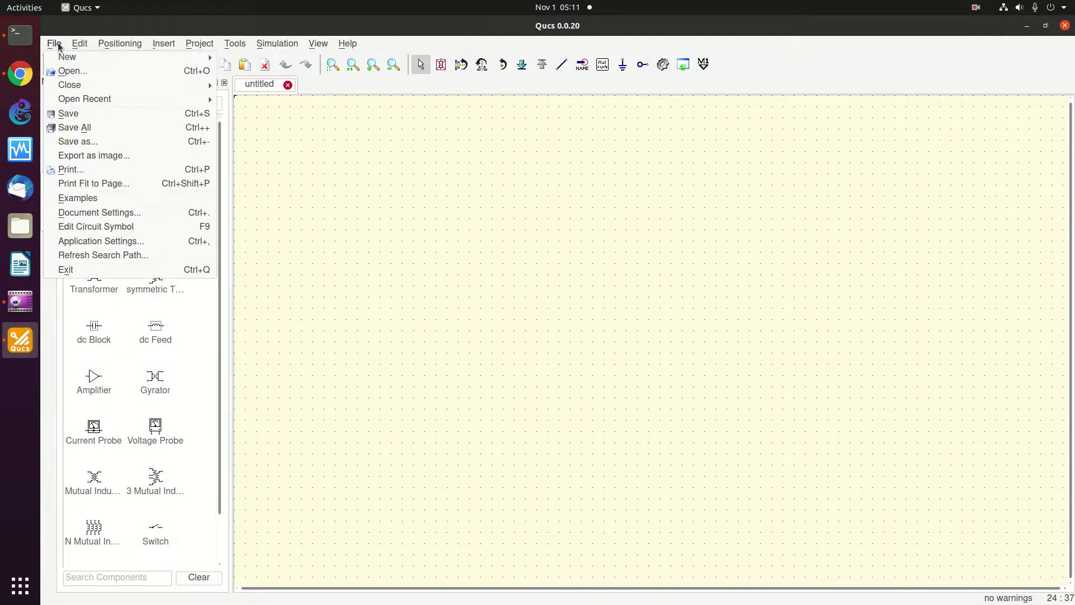
click(66, 71)
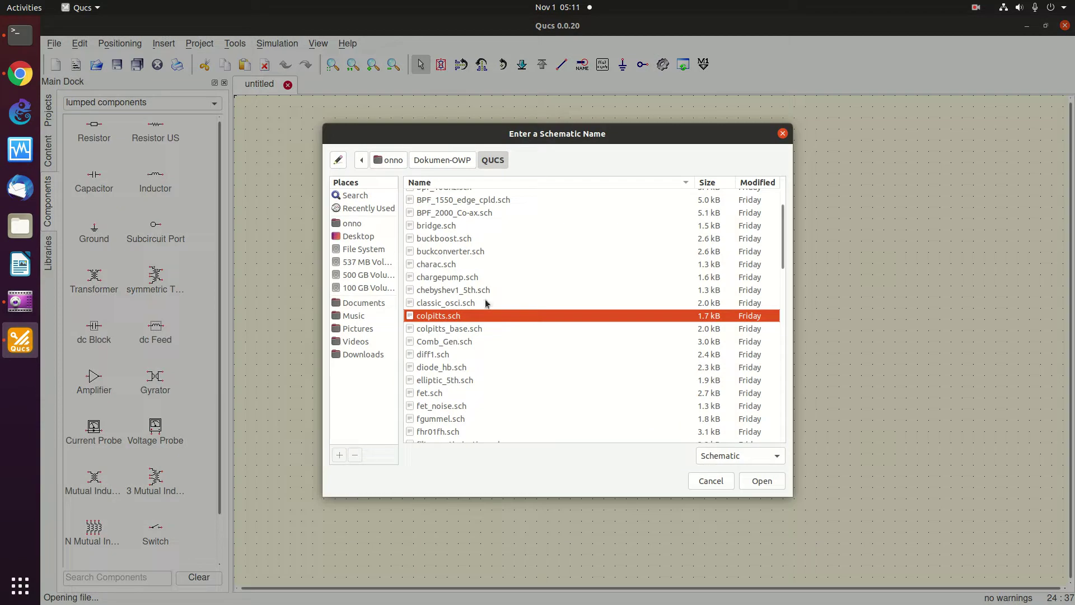
double_click(488, 315)
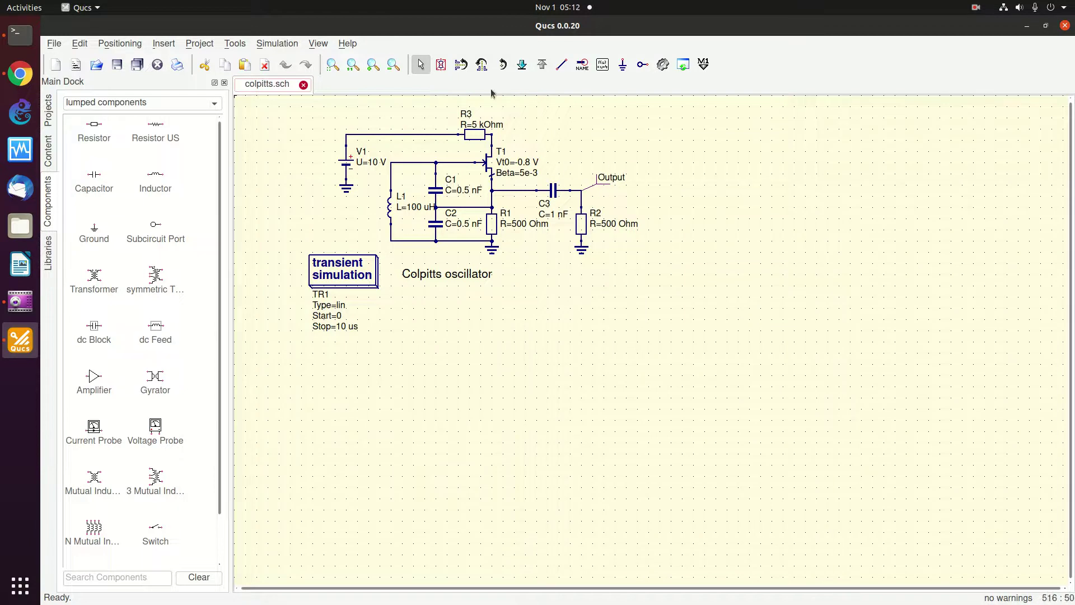
Step: Simulate the Colpitts oscillator and plot Output.Vt in a Cartesian diagram on the colpitts.dpl page
click(663, 65)
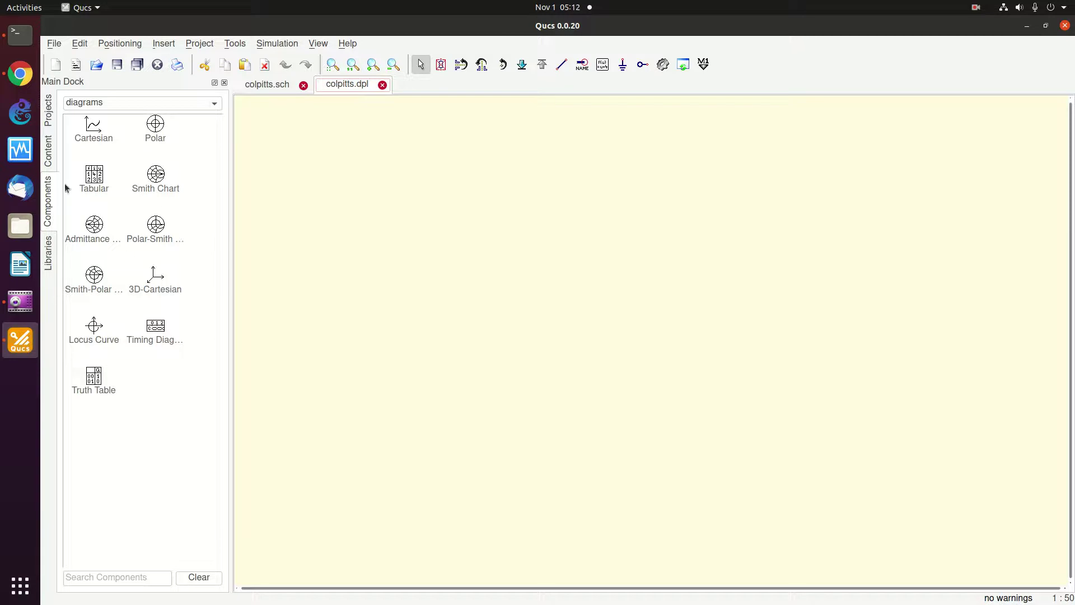
click(89, 133)
click(427, 224)
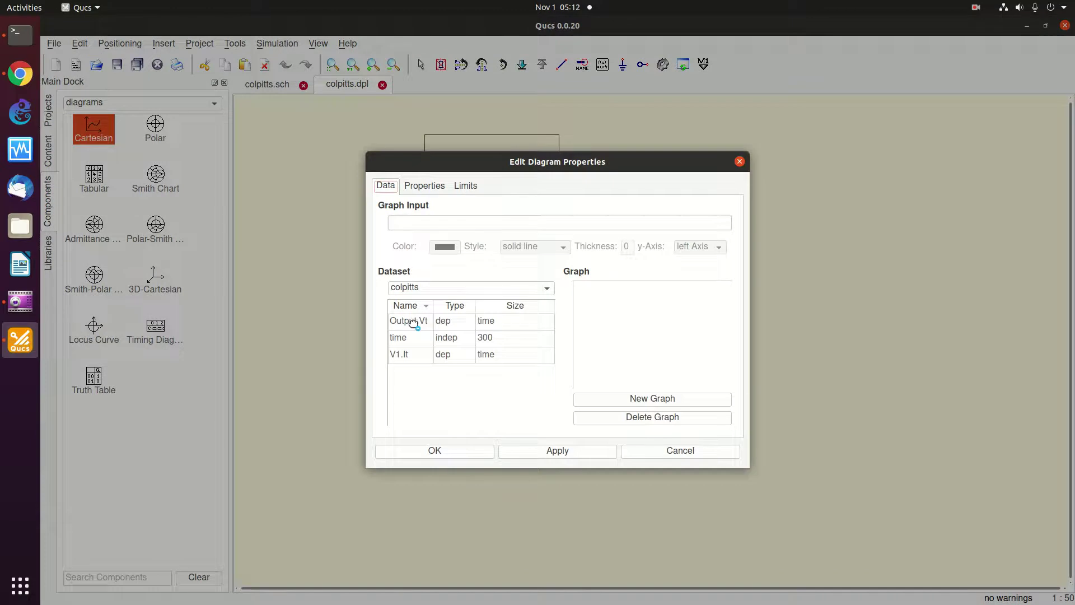
double_click(413, 323)
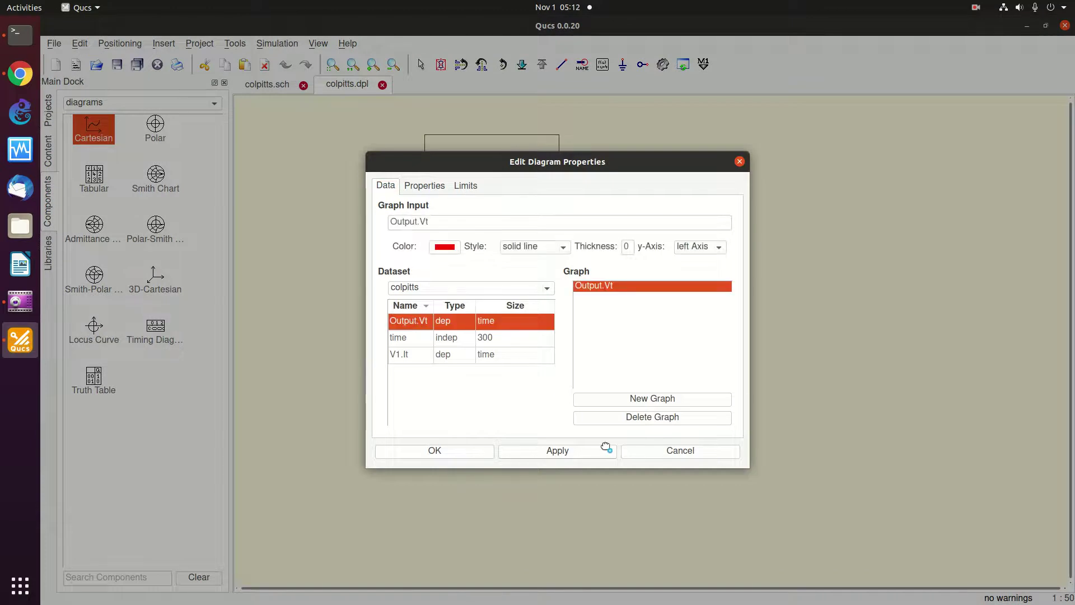
click(571, 450)
click(448, 450)
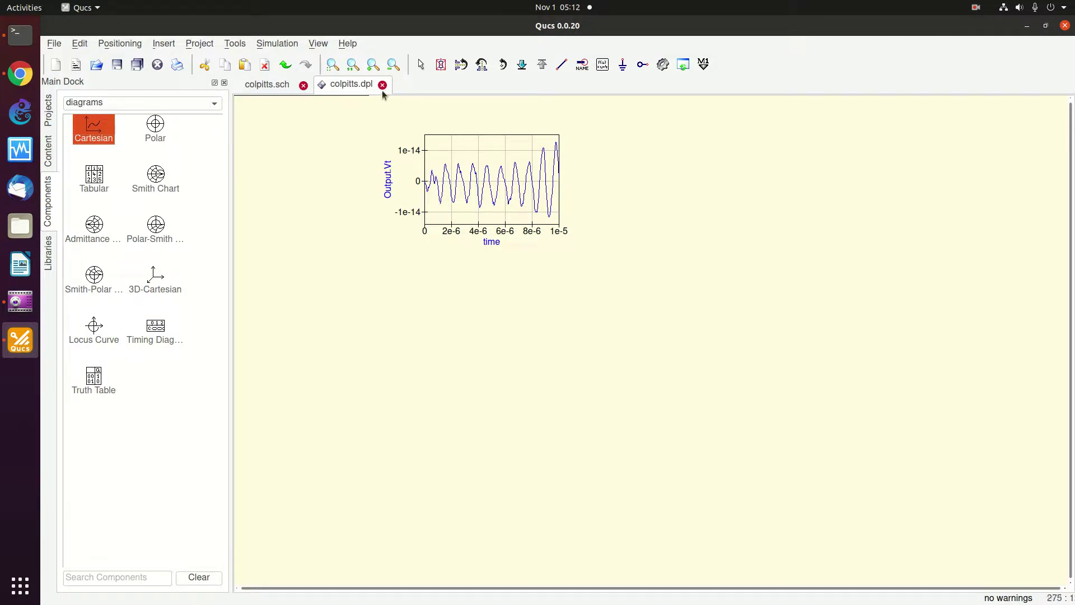
Step: Add the time variable as a second graph in the Cartesian diagram
right_click(431, 168)
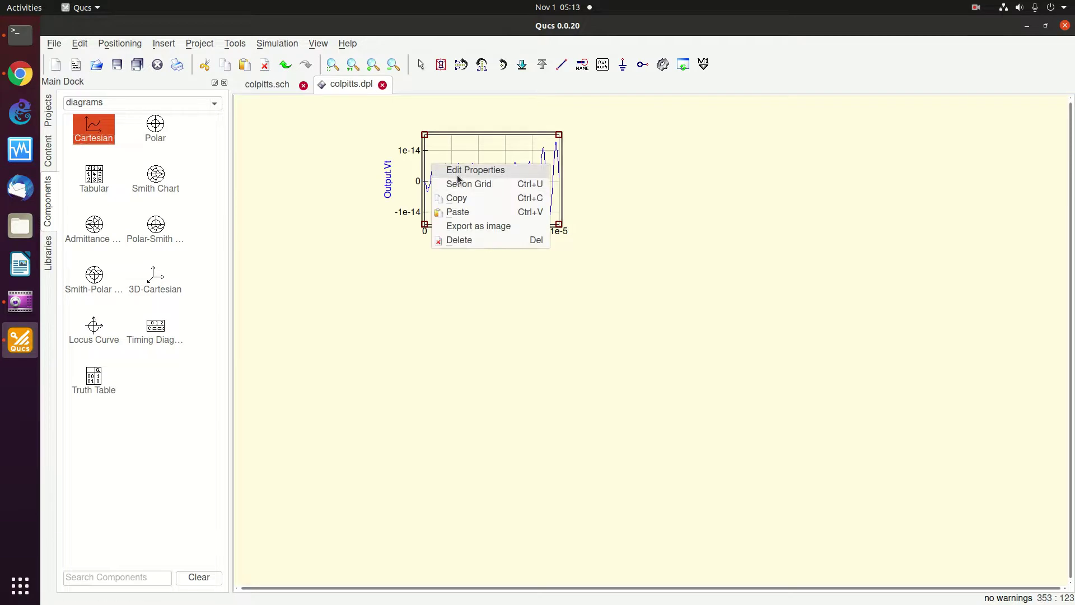
click(457, 171)
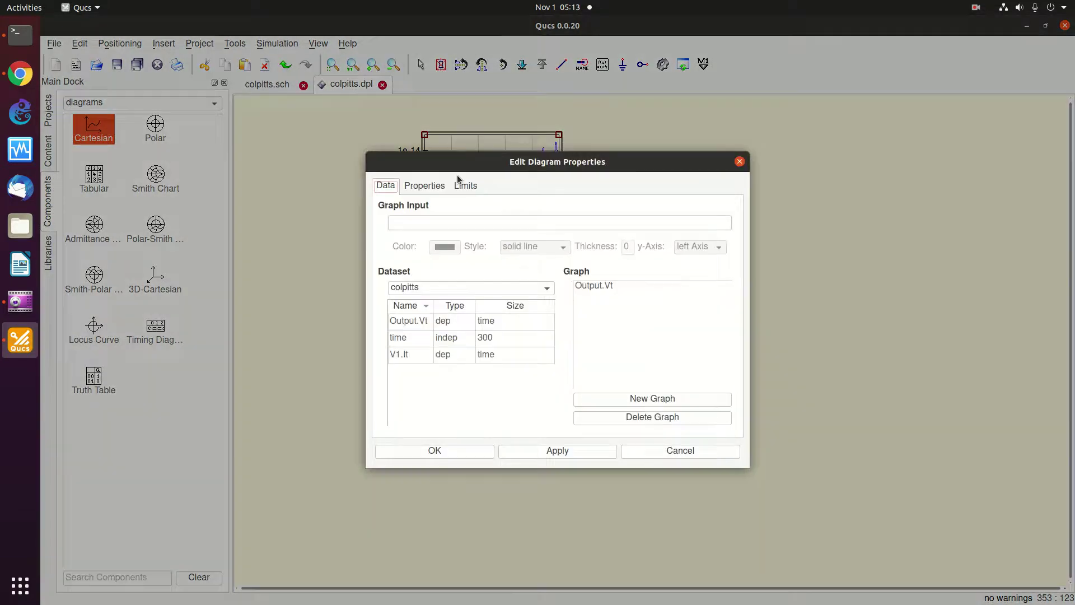
click(502, 337)
double_click(502, 336)
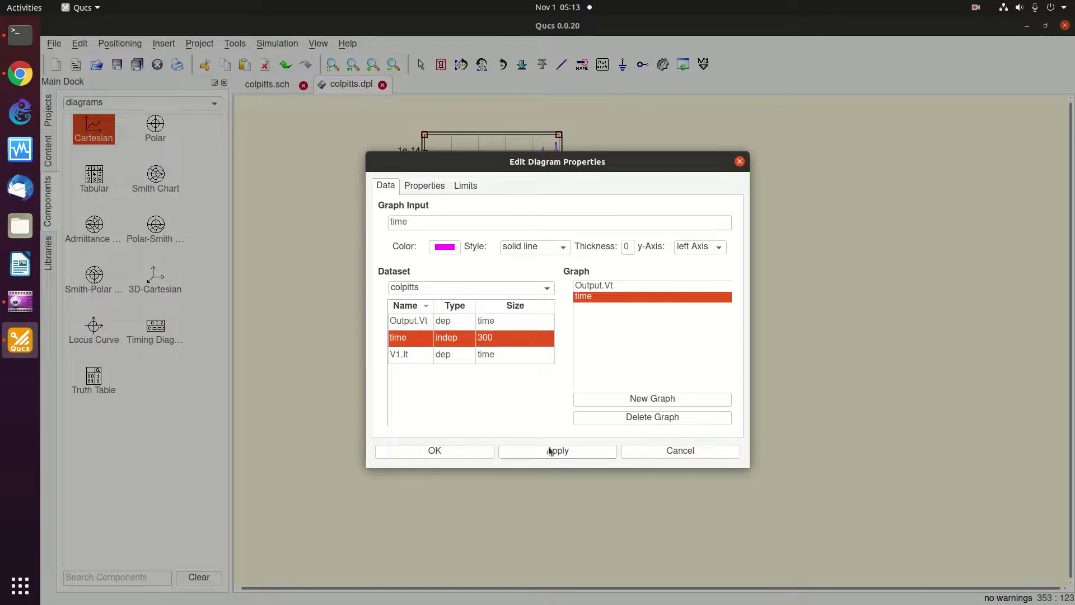
click(466, 451)
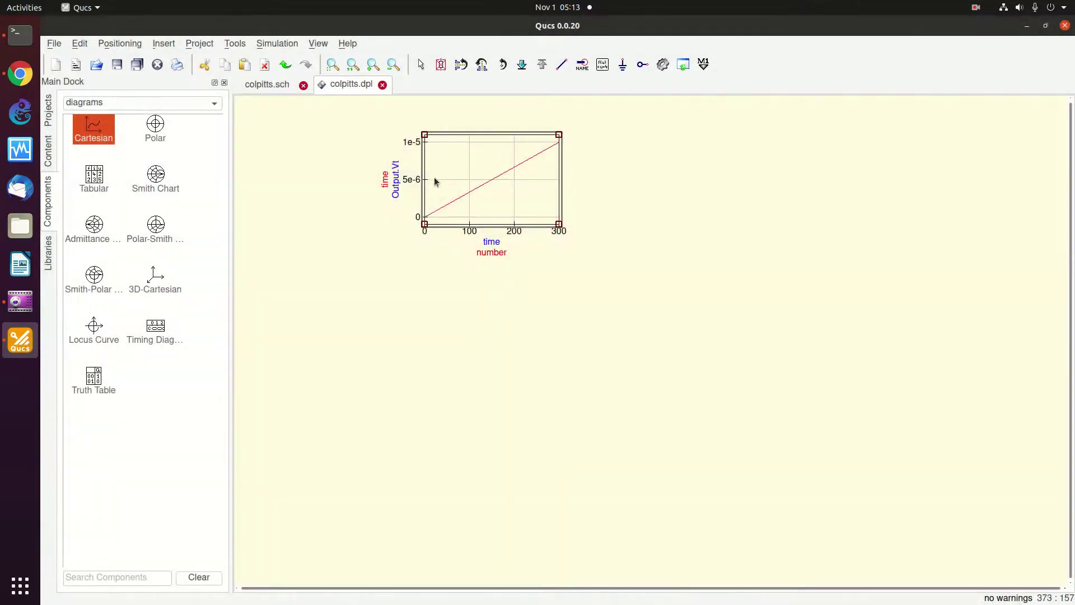
Step: Delete the Cartesian diagram from colpitts.dpl and return to the colpitts.sch schematic
right_click(443, 151)
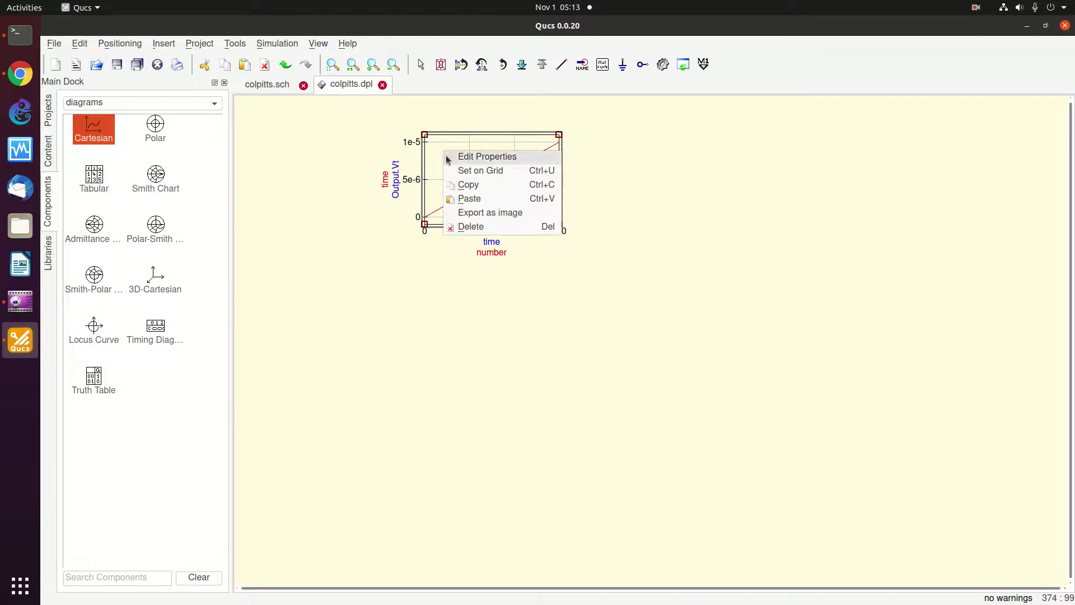
click(467, 227)
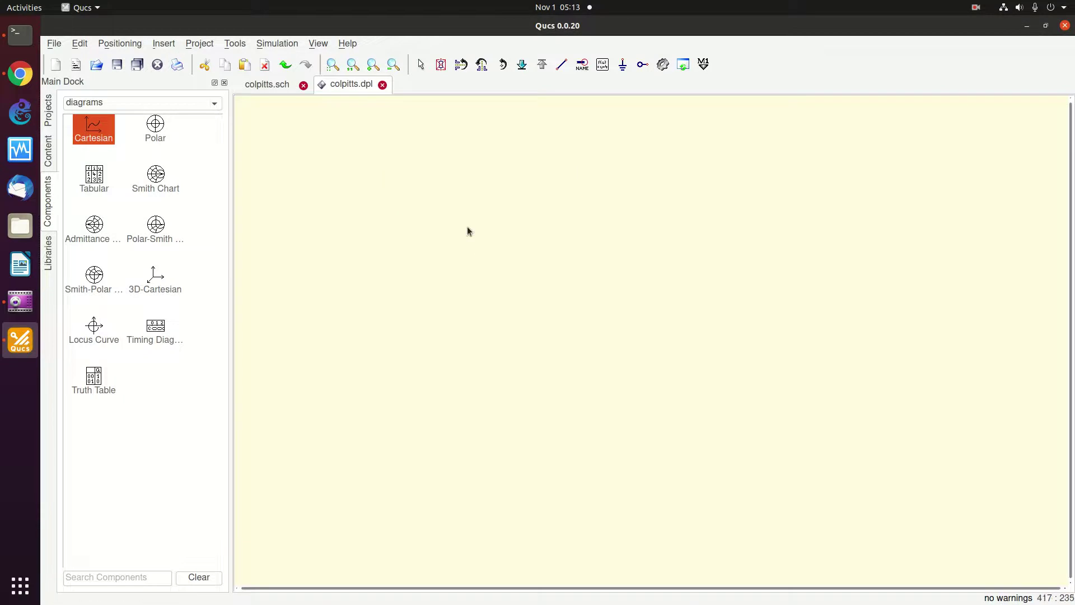
click(274, 85)
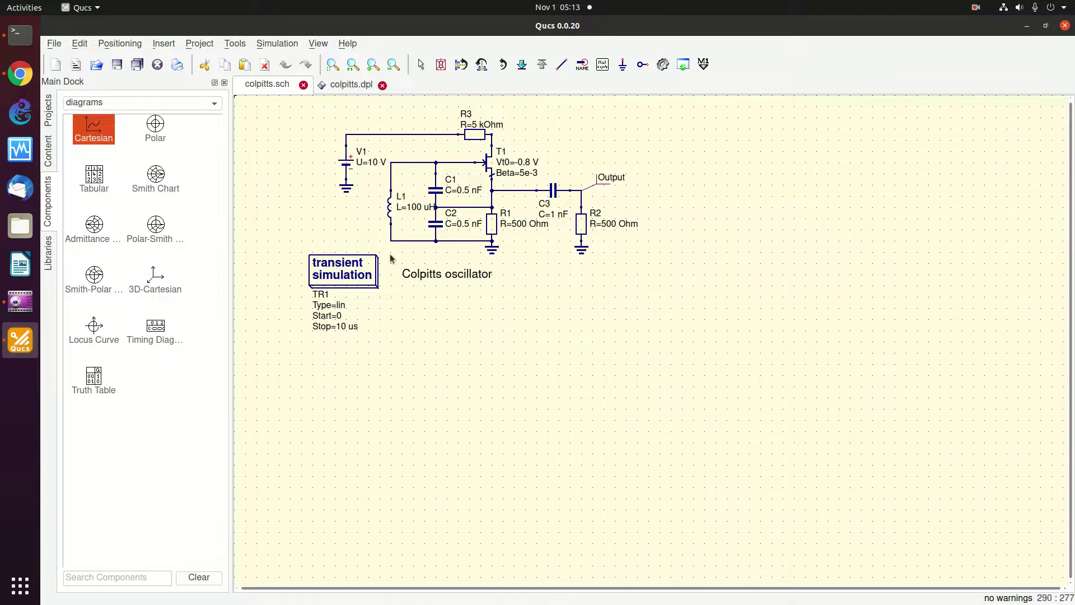
right_click(350, 276)
click(618, 319)
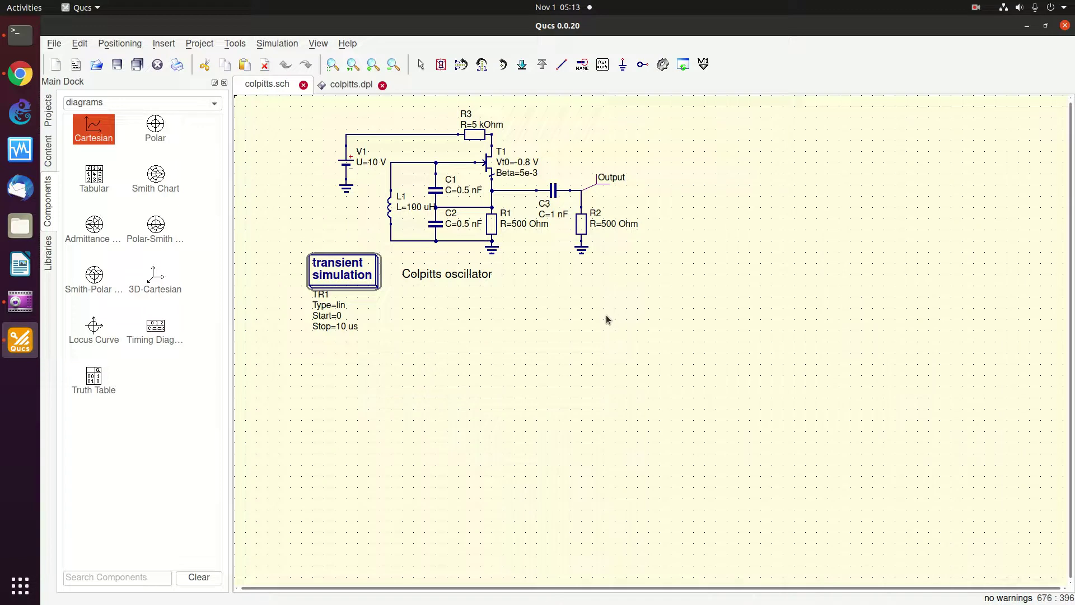
Step: Place an ac simulation block in the schematic below the transient simulation block
click(147, 104)
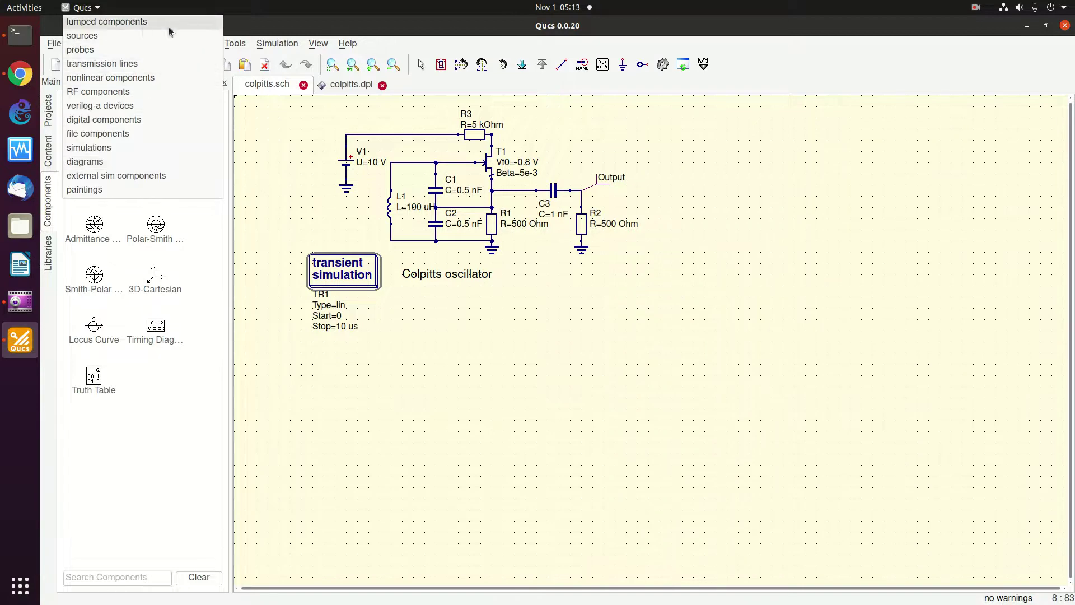
click(213, 148)
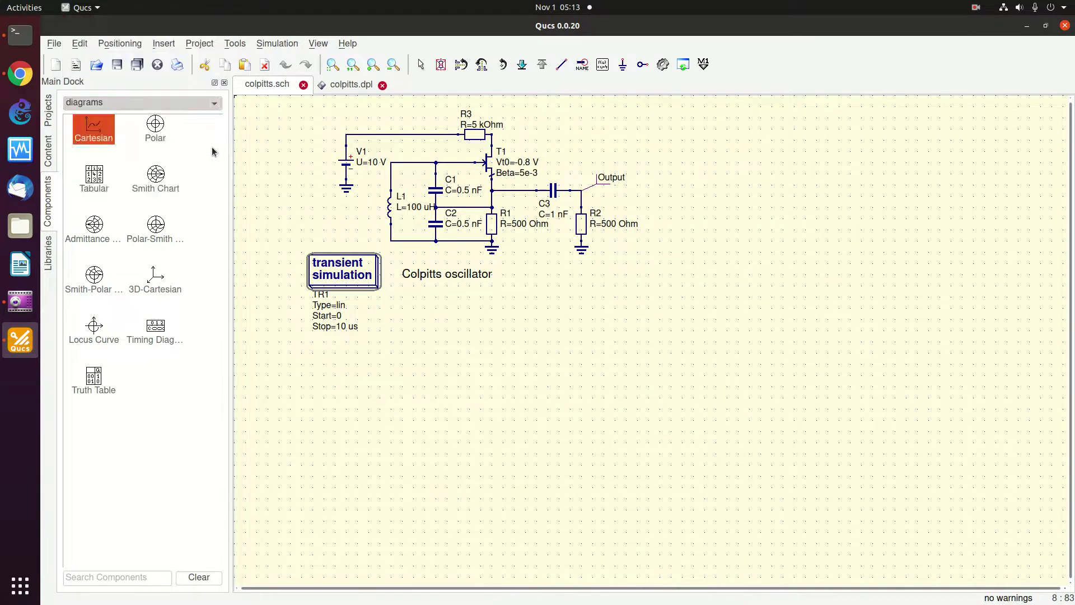
click(94, 176)
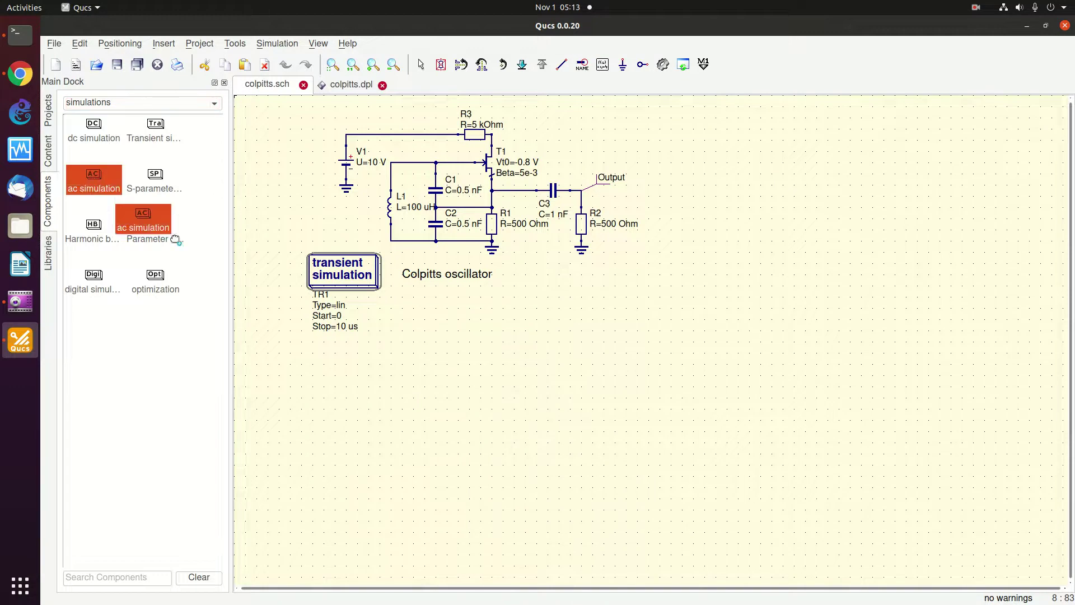
click(329, 375)
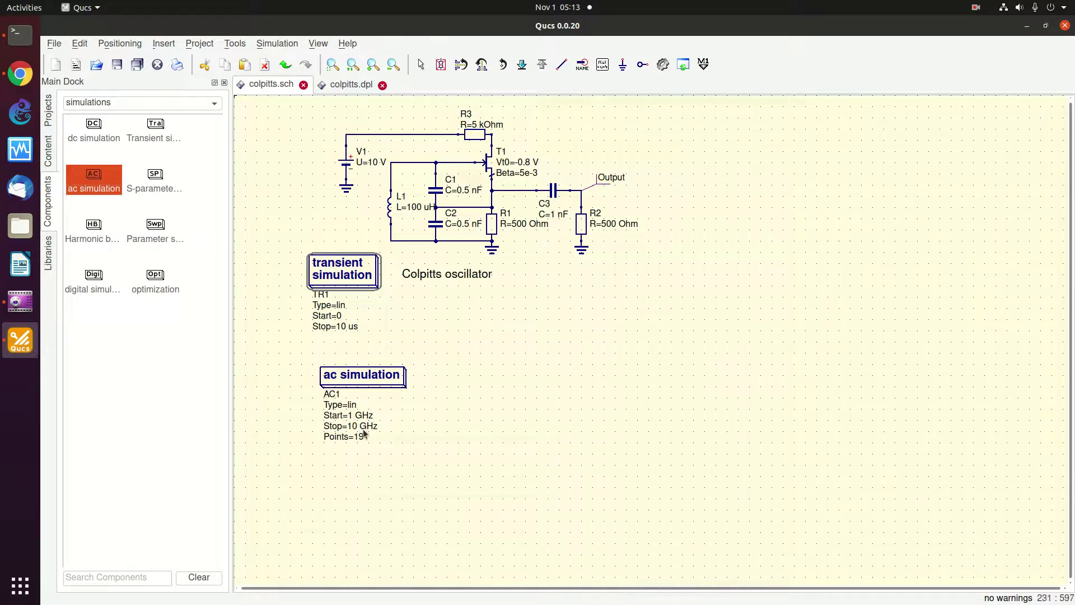
Step: Set the ac simulation's sweep start to 100 KHz and its stop to 3 MHz
right_click(353, 379)
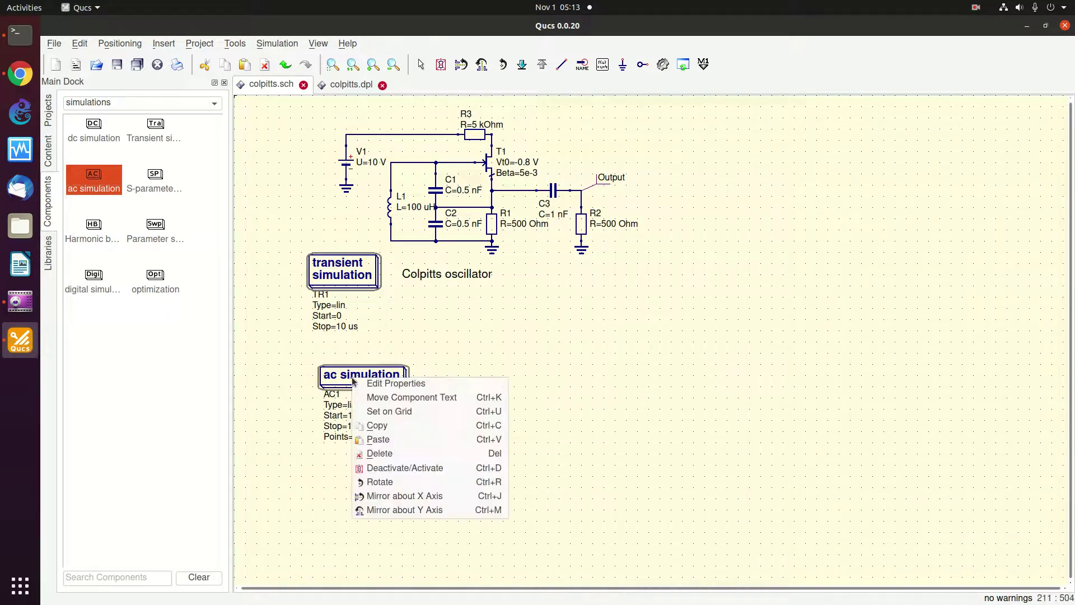
click(370, 389)
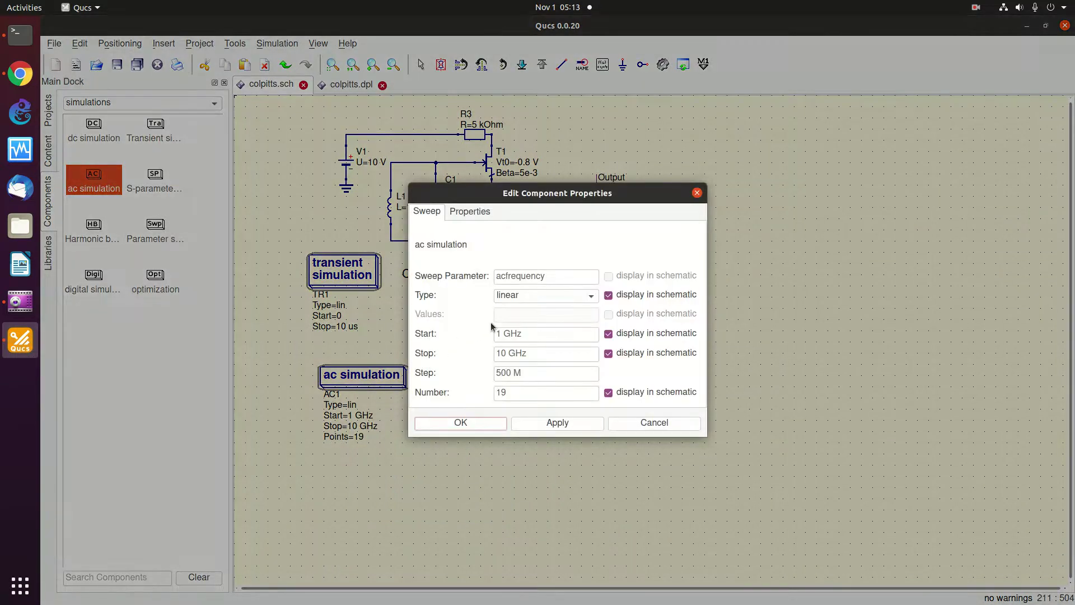
click(525, 334)
key(BackSpace)
key(BackSpace)
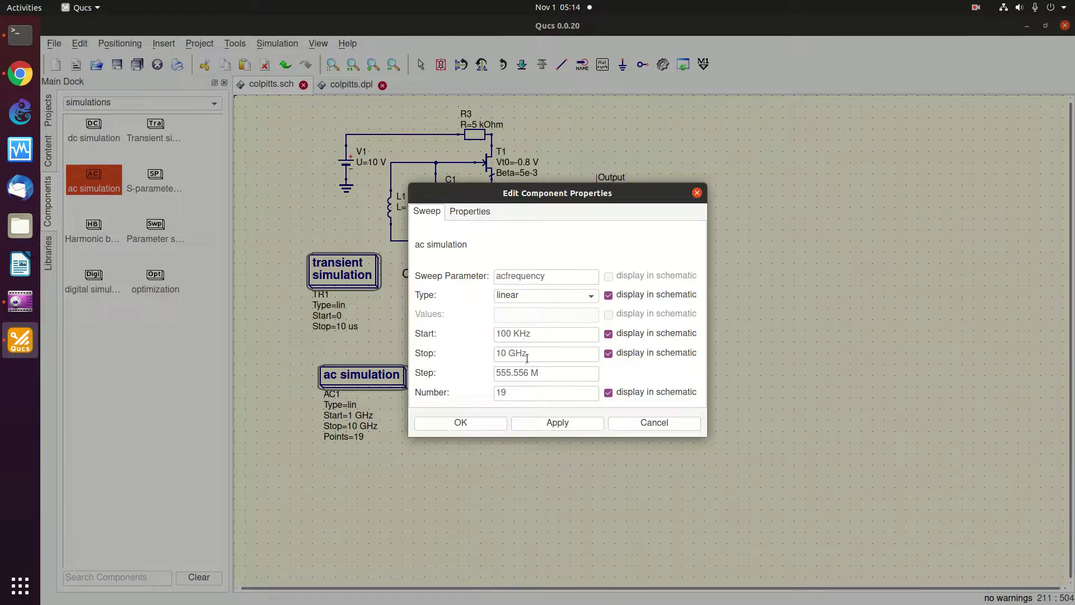
key(BackSpace)
key(BackSpace)
key(BackSpace)
text(10)
key(BackSpace)
key(BackSpace)
text(3 M)
Step: Set the ac sweep's start to 3 KHz and its type to logarithmic, and apply the settings
click(514, 335)
key(BackSpace)
key(BackSpace)
key(BackSpace)
text(3)
click(529, 296)
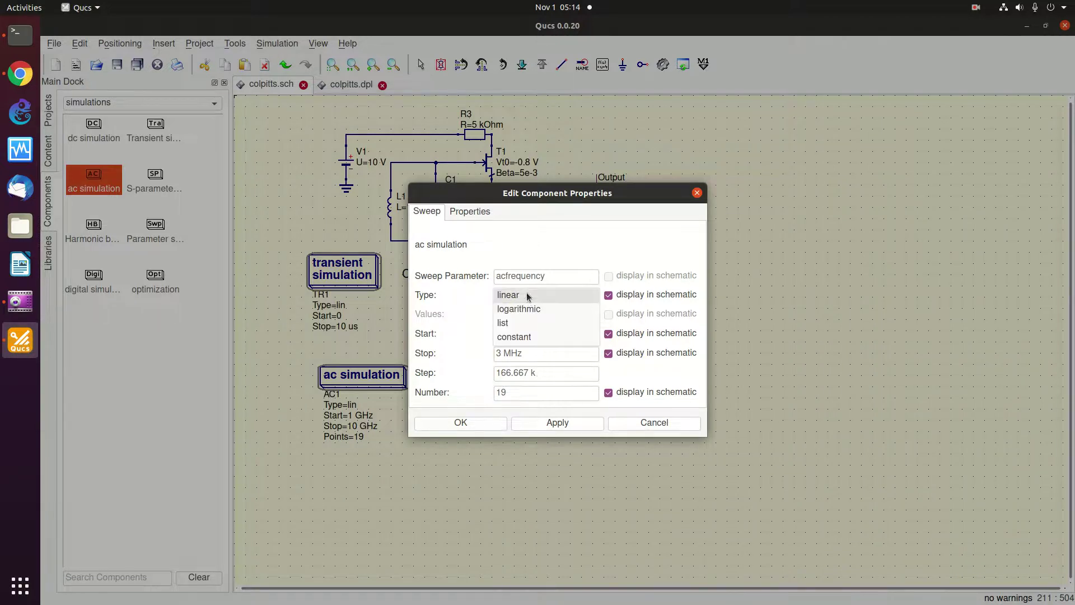
click(529, 310)
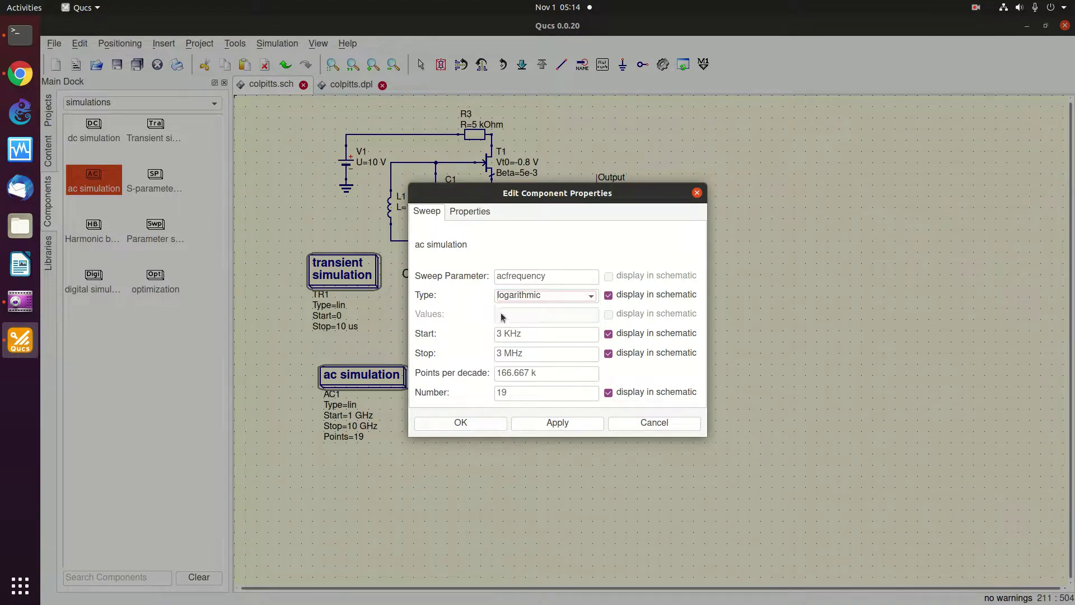
click(560, 424)
click(483, 426)
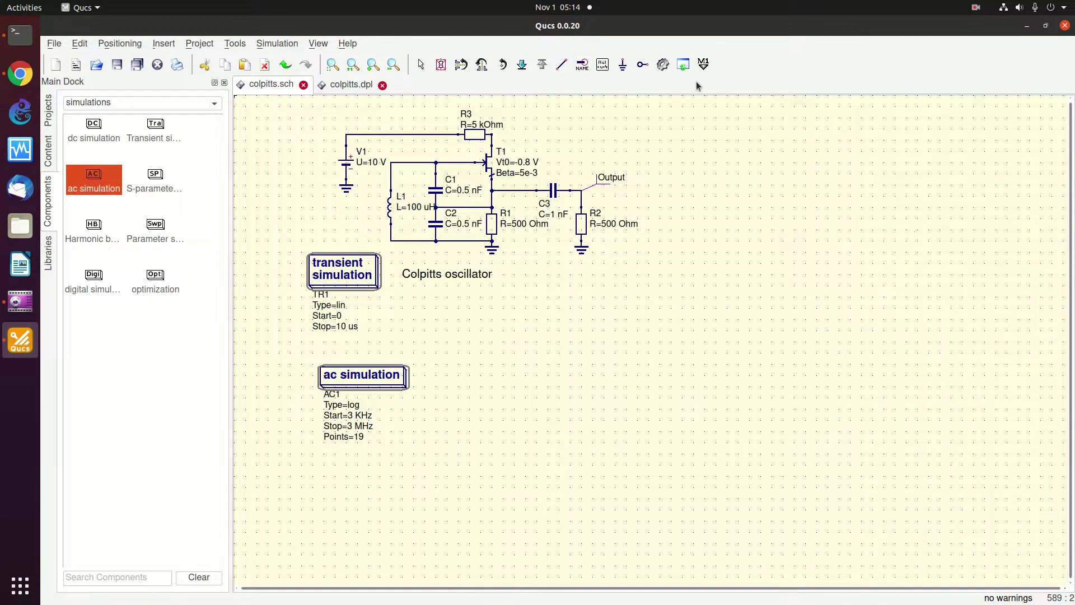
Step: Simulate the Colpitts schematic with the logarithmic ac sweep and close the simulation messages
click(663, 64)
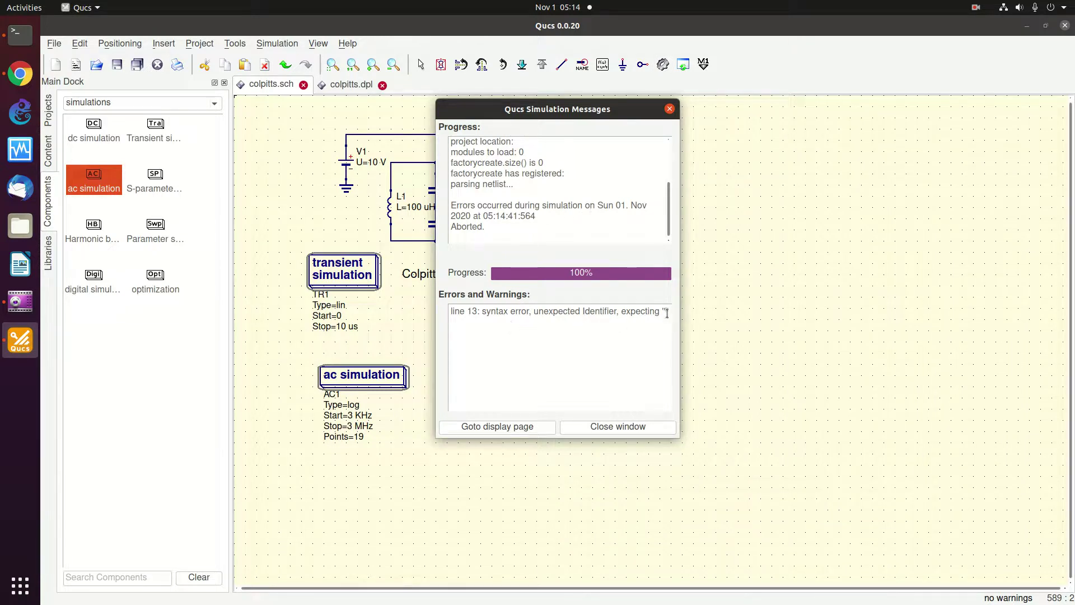
click(599, 427)
Step: Rewrite the ac simulation's sweep limits without spaces, as start 3KHz and stop 3MHz, and confirm the properties
right_click(371, 378)
click(393, 385)
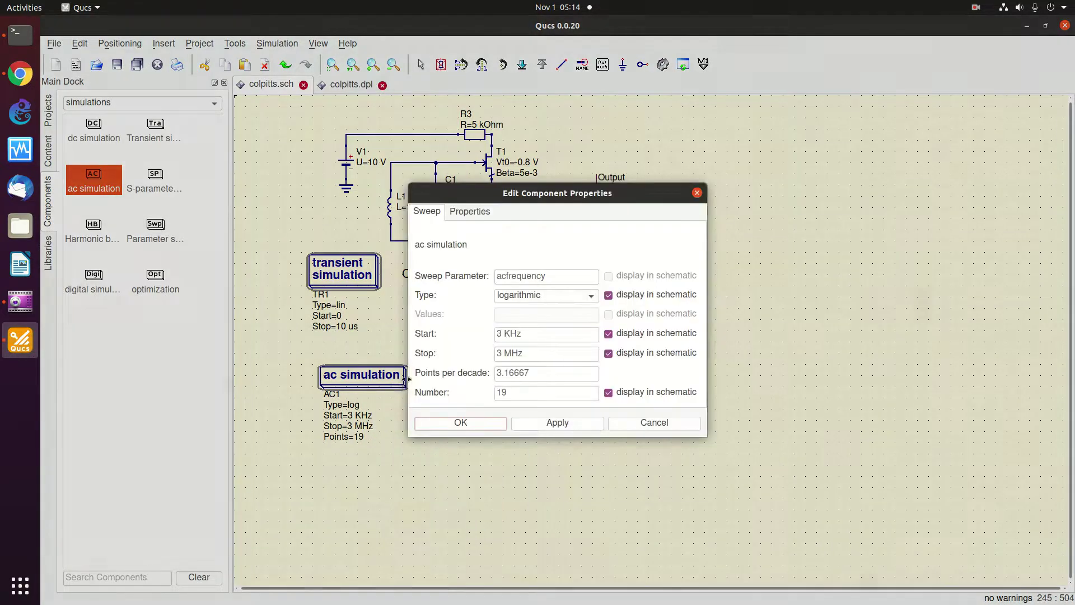
click(540, 335)
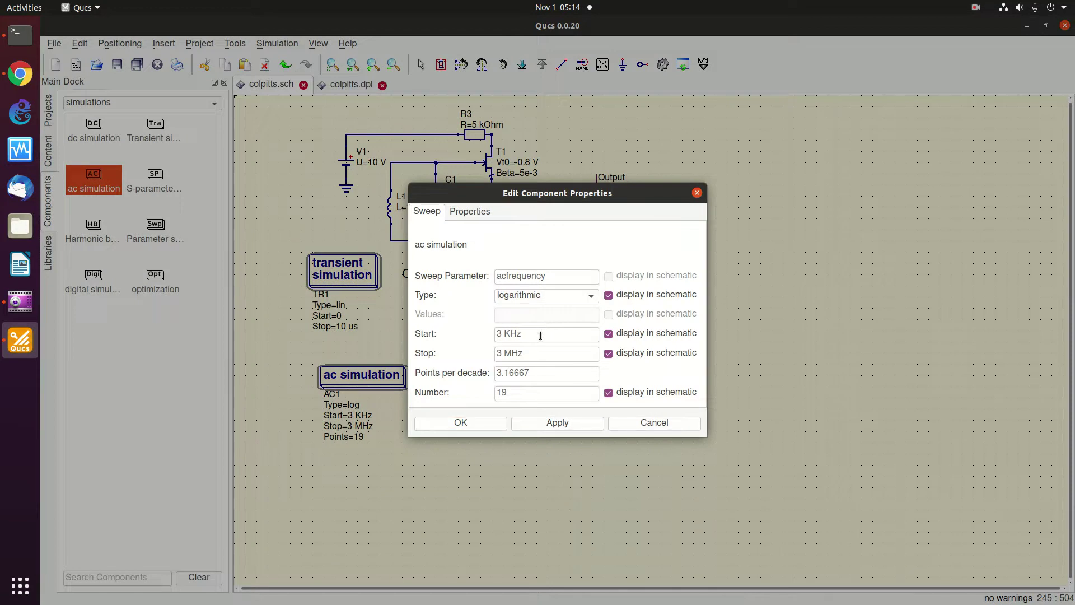
click(476, 211)
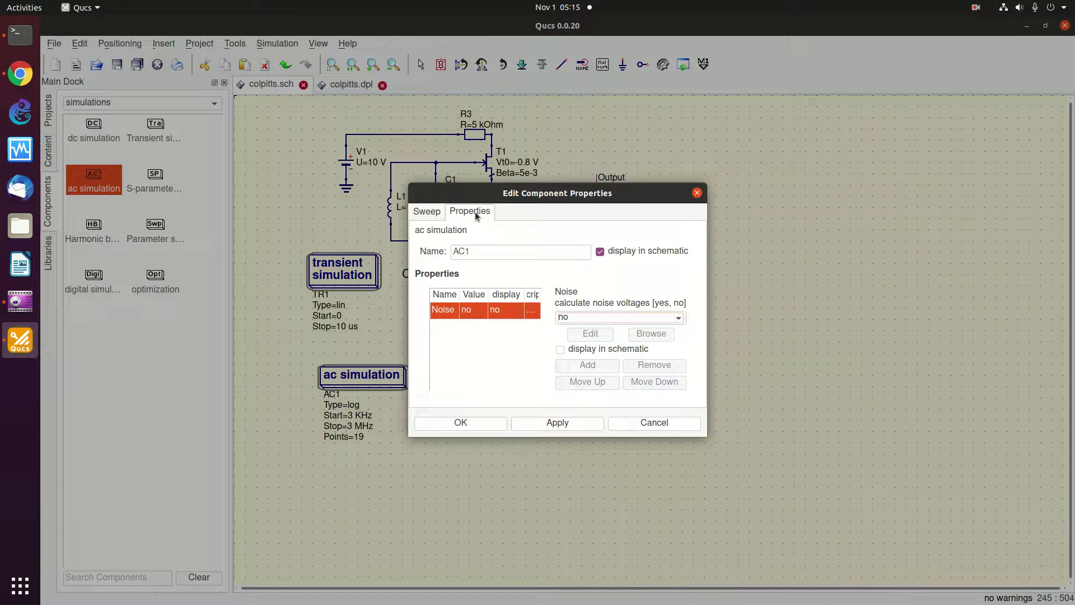
click(426, 212)
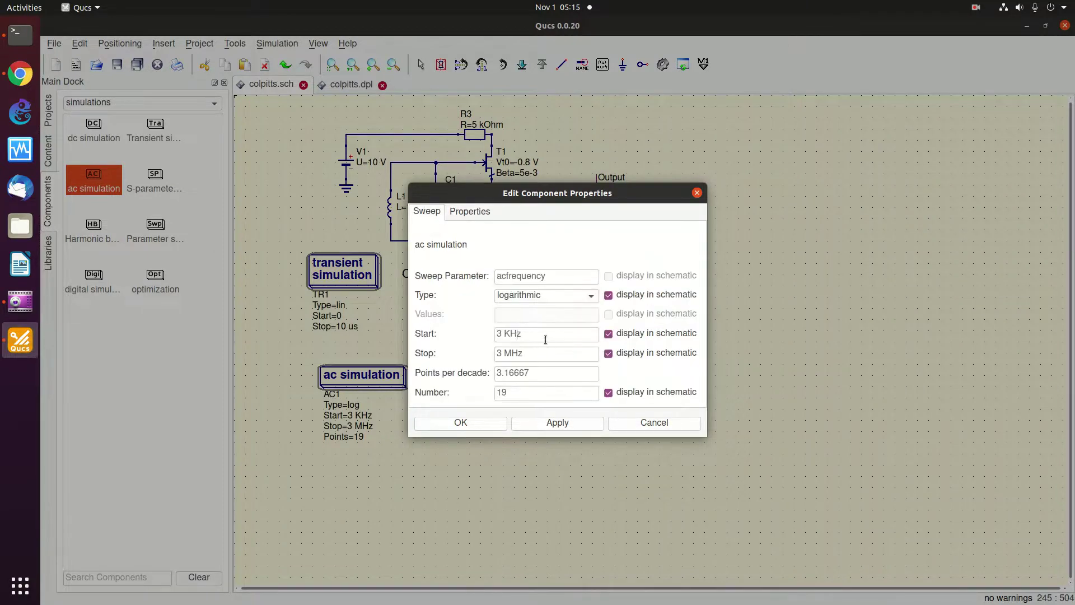
key(BackSpace)
click(540, 353)
key(BackSpace)
click(555, 425)
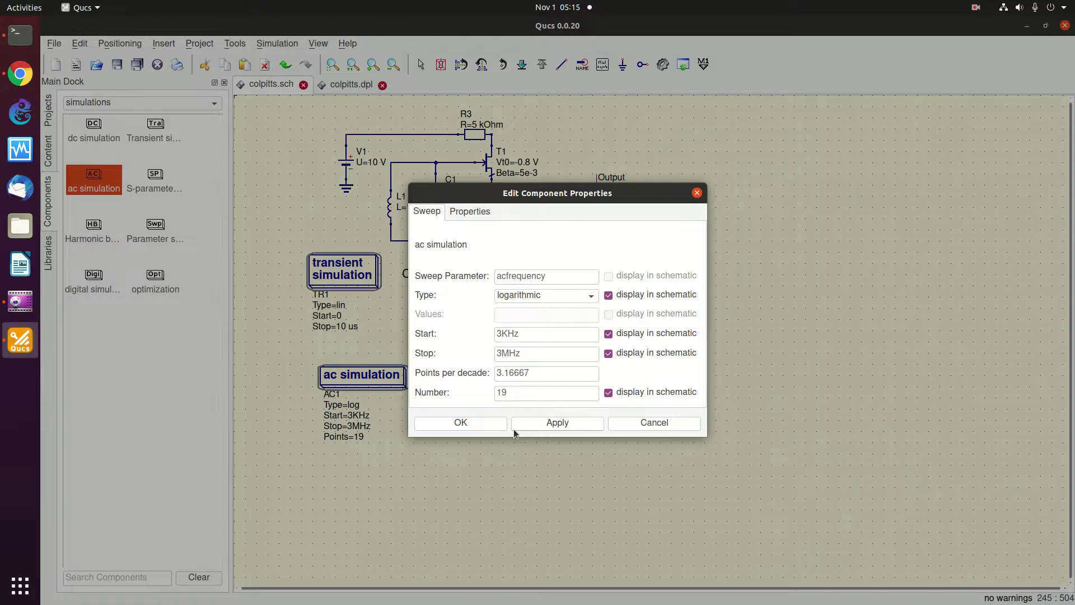
click(462, 424)
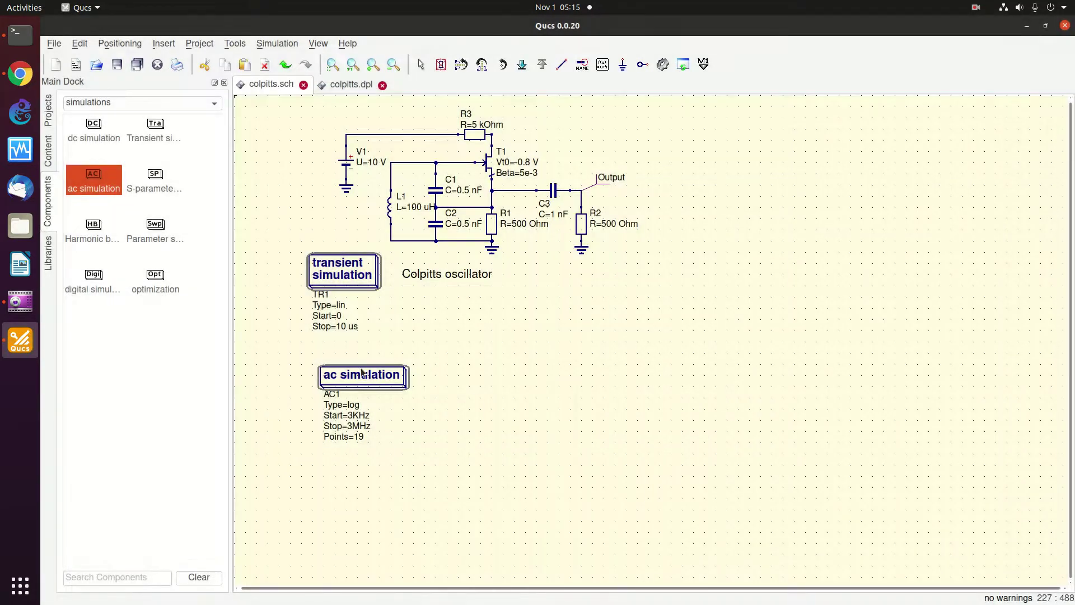
Step: Rerun the simulation with the rewritten sweep limits and close the simulation messages
right_click(363, 376)
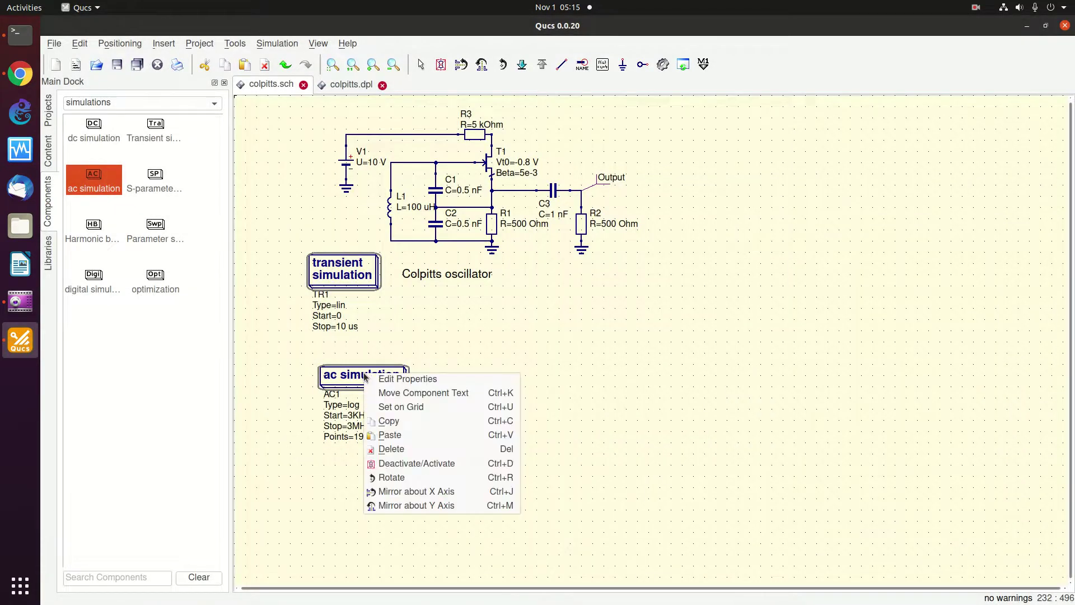
click(445, 310)
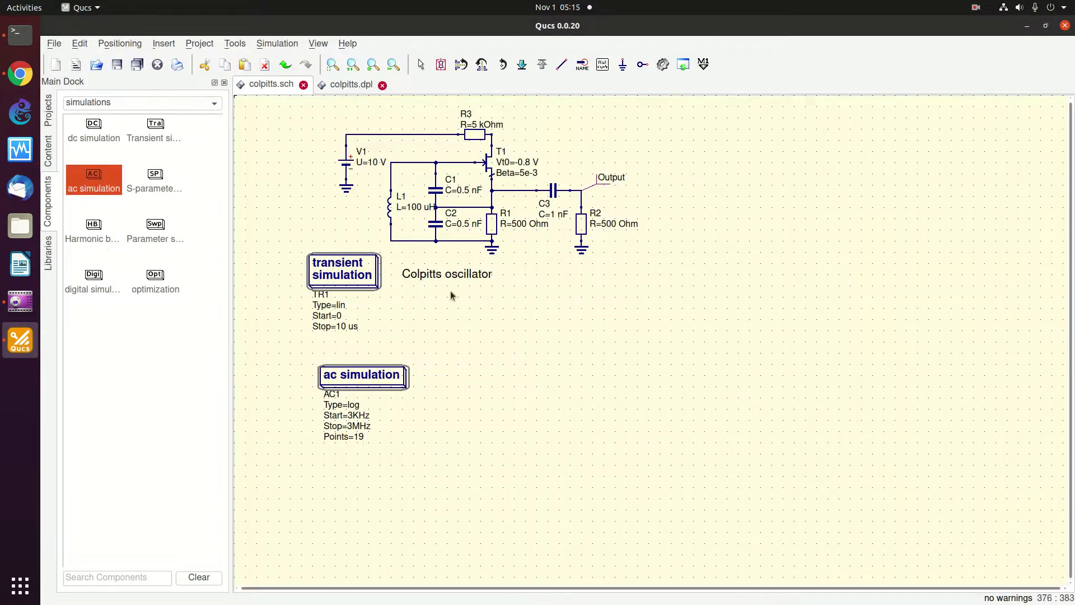
click(663, 64)
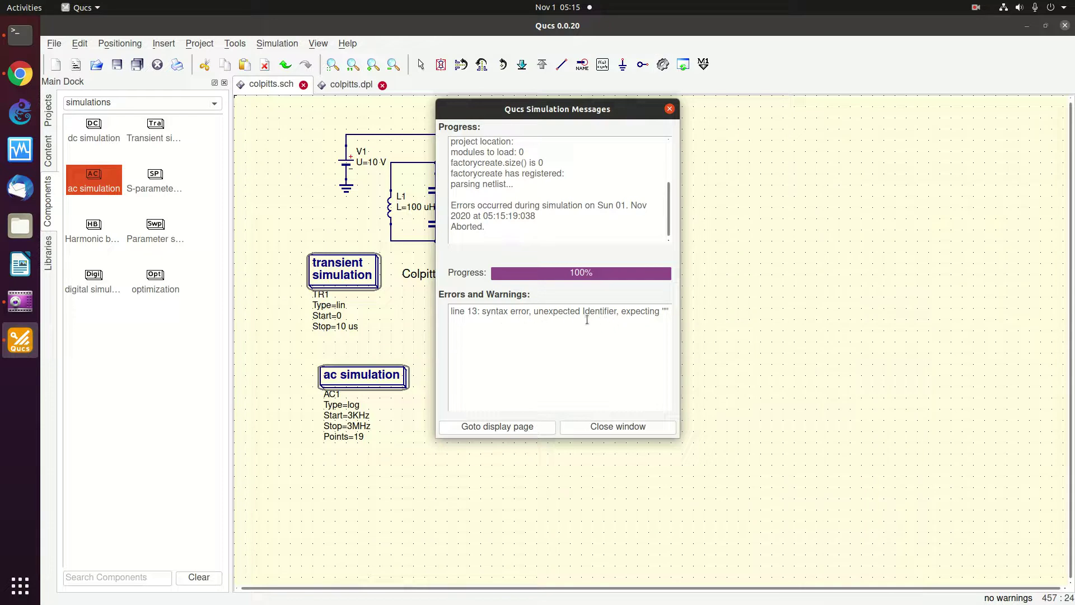
click(615, 427)
Step: Delete the transient simulation and ac simulation blocks from the schematic
right_click(374, 381)
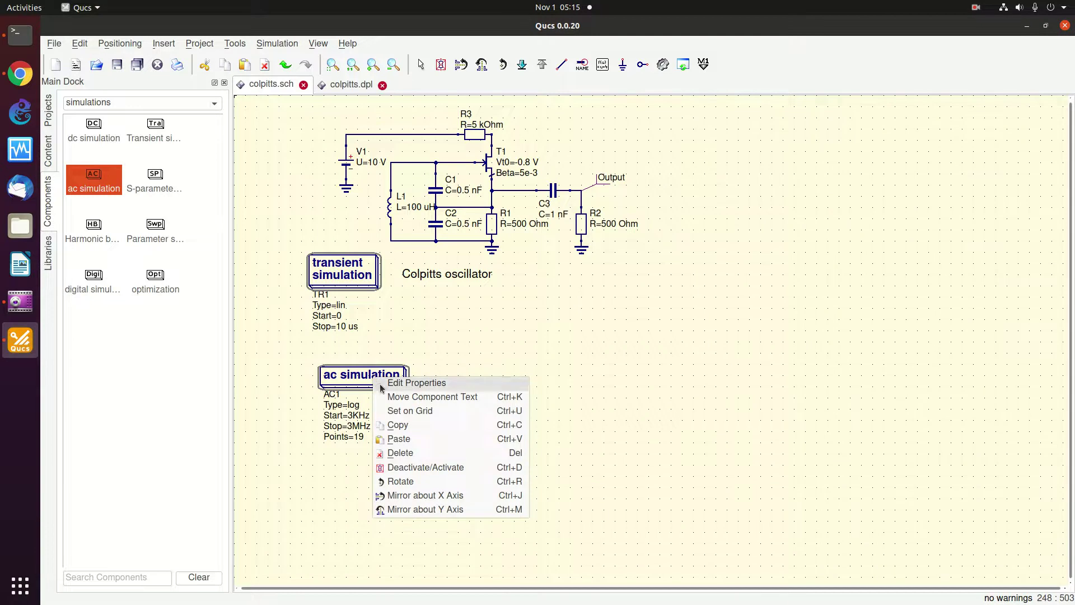
click(414, 452)
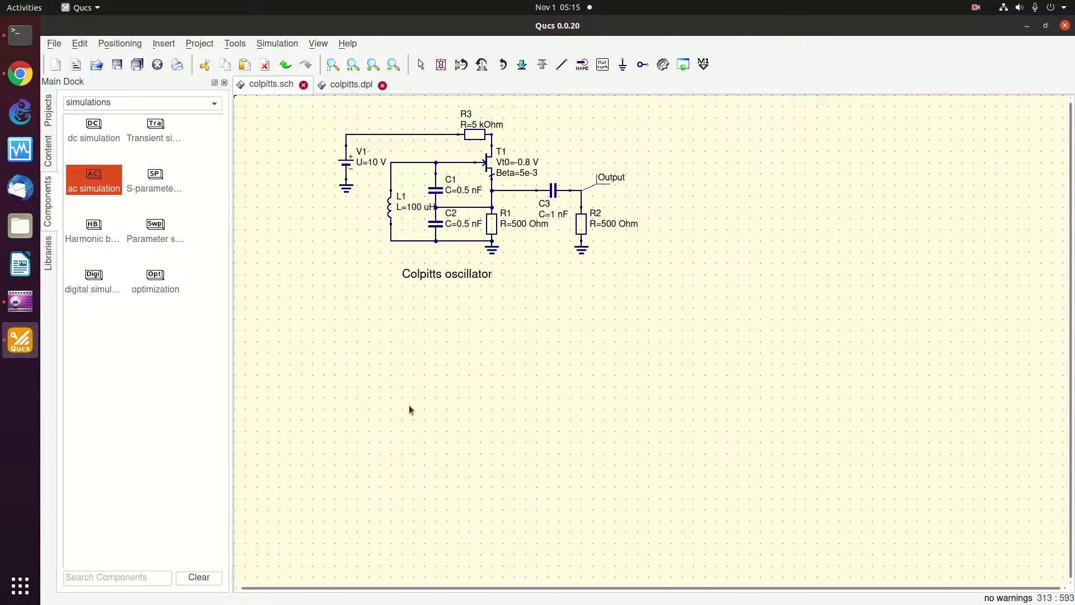
right_click(283, 121)
click(290, 113)
Step: Close colpitts.dpl and colpitts.sch, discarding the unsaved changes in both
click(383, 85)
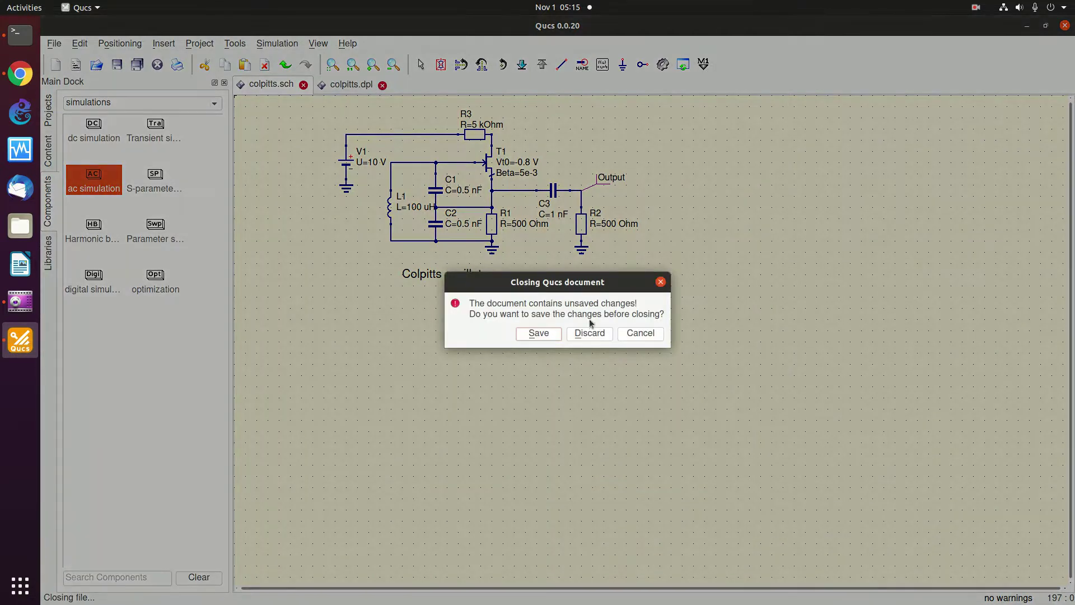
click(590, 332)
click(303, 84)
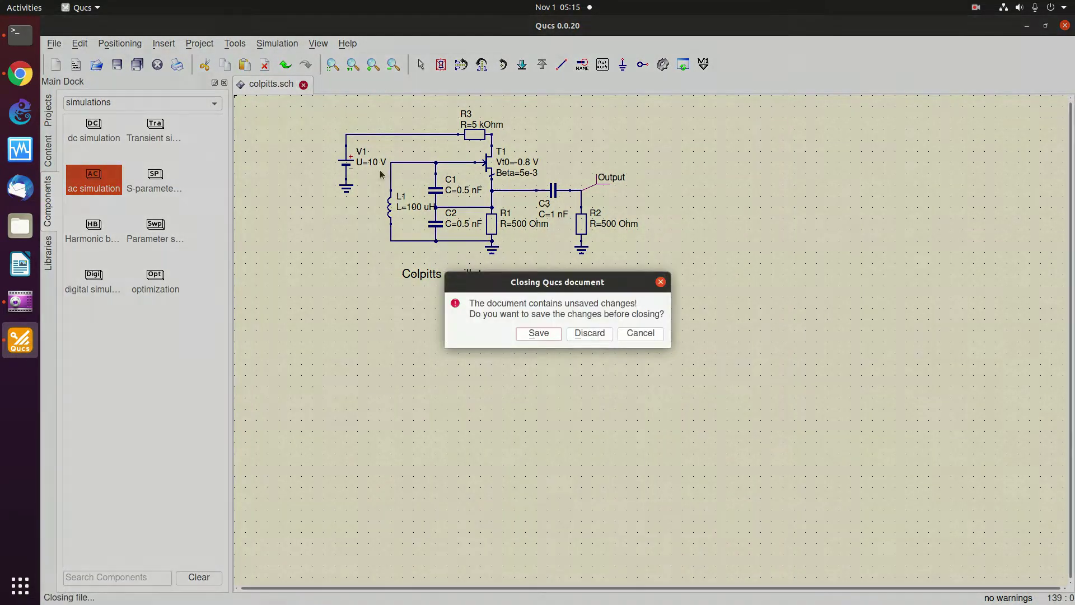
click(599, 334)
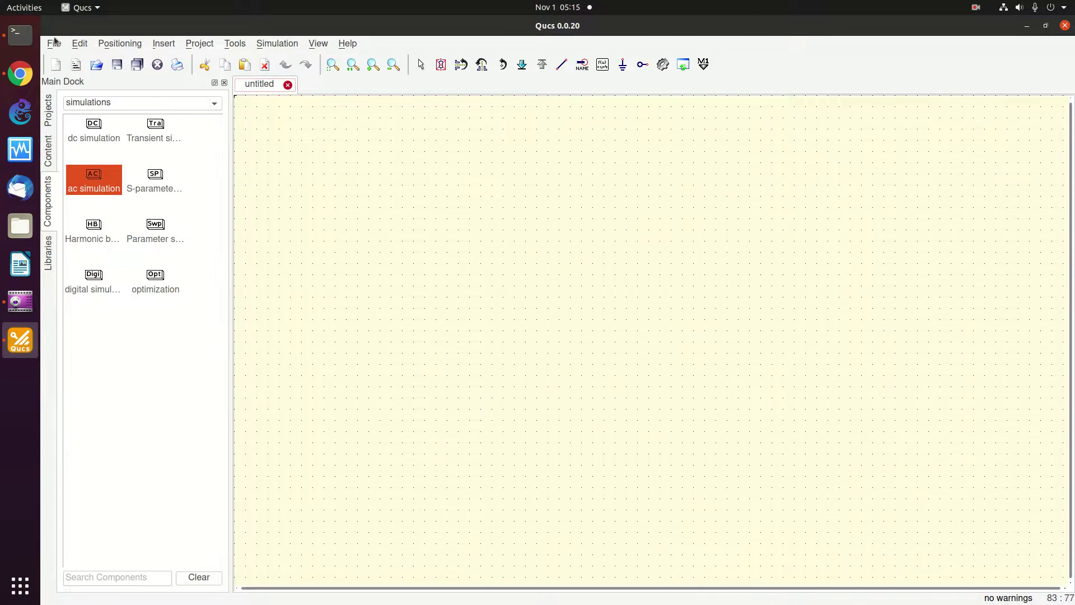
Step: Reopen the saved colpitts.sch schematic from the QUCS folder
click(54, 42)
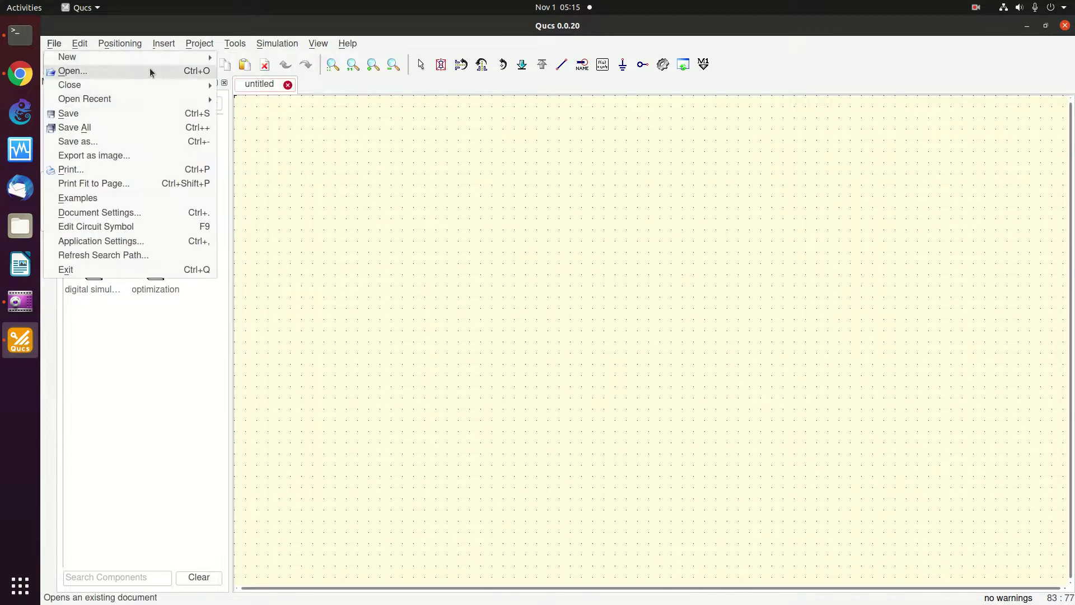
click(196, 69)
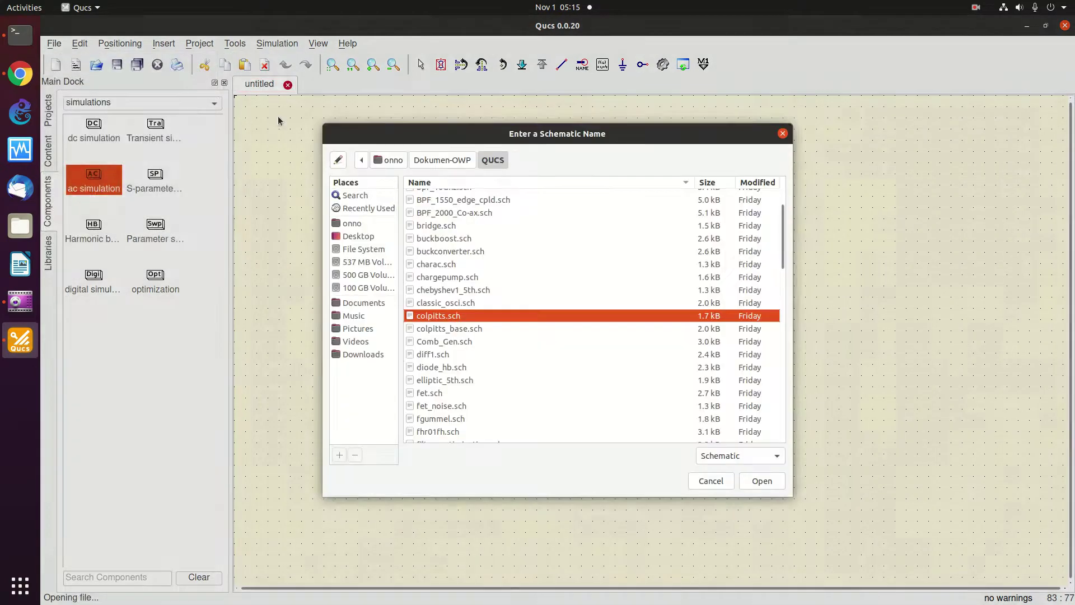
double_click(505, 315)
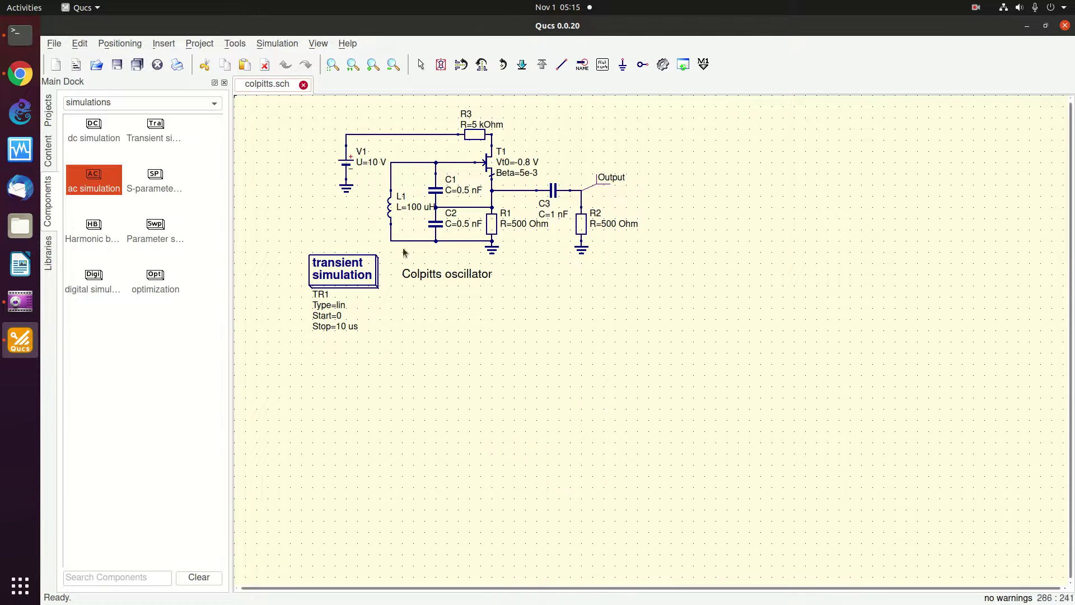
Step: Switch to the Resonant Frequency Calculator in Google Chrome and set the capacitance to 500 pF
click(20, 74)
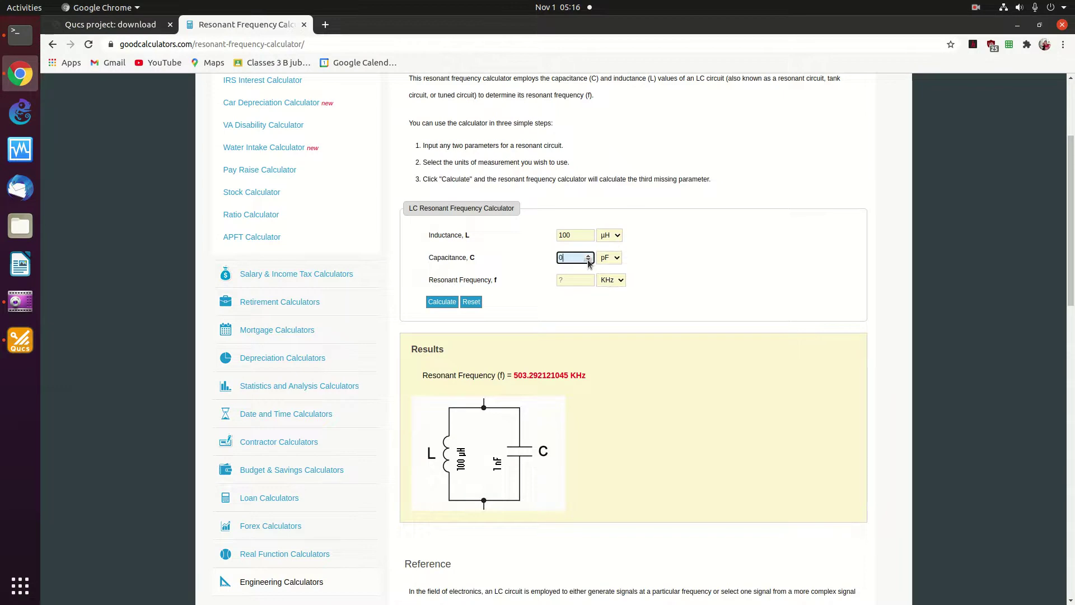
click(588, 255)
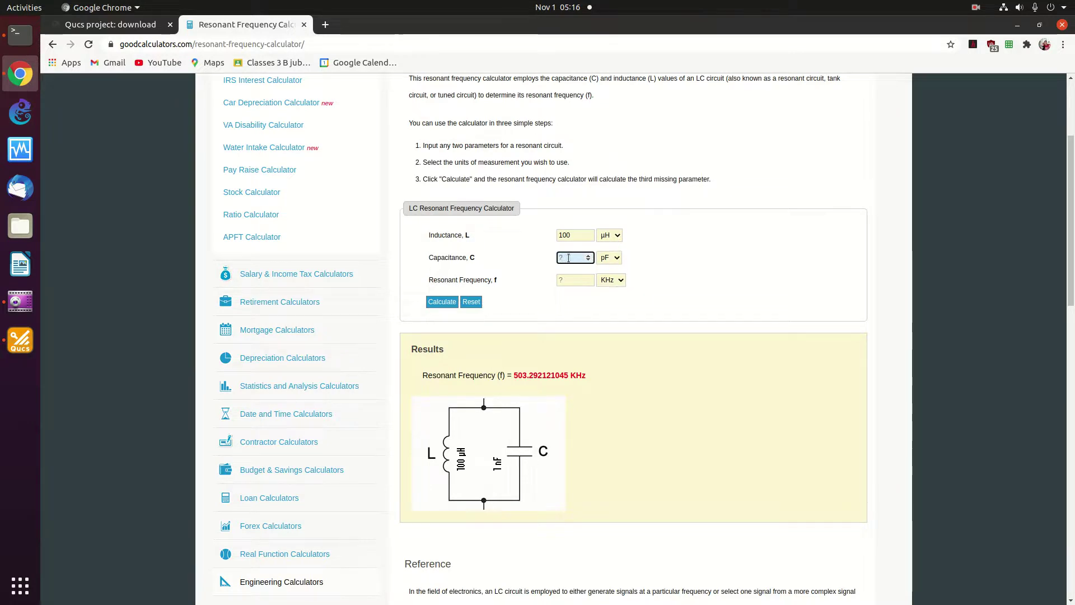
click(671, 270)
click(588, 260)
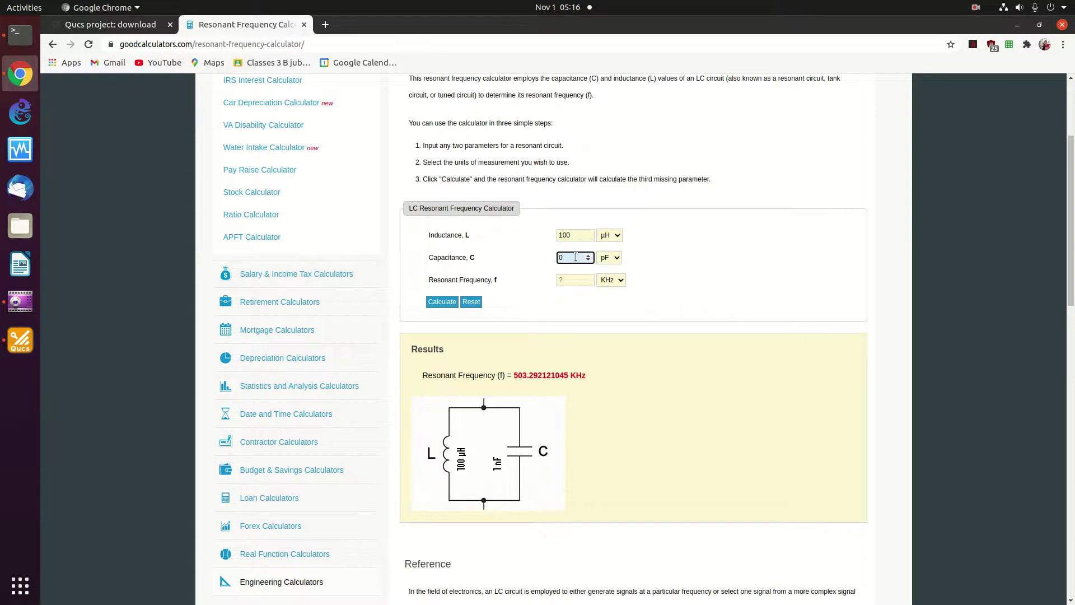
key(BackSpace)
Step: Set the calculator's resonant frequency to 3.5 MHz
click(588, 284)
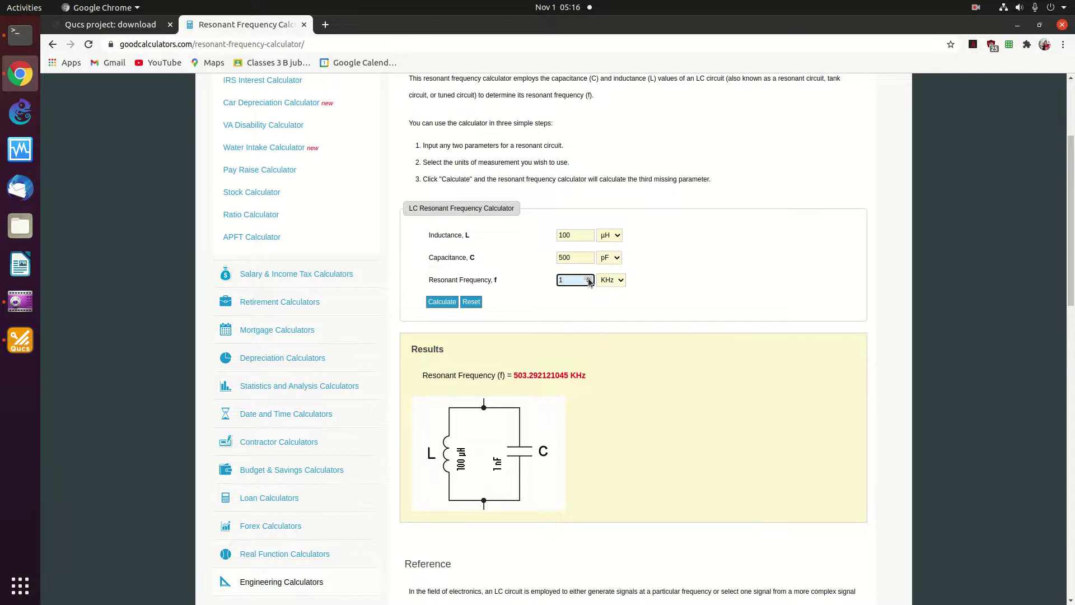
click(609, 280)
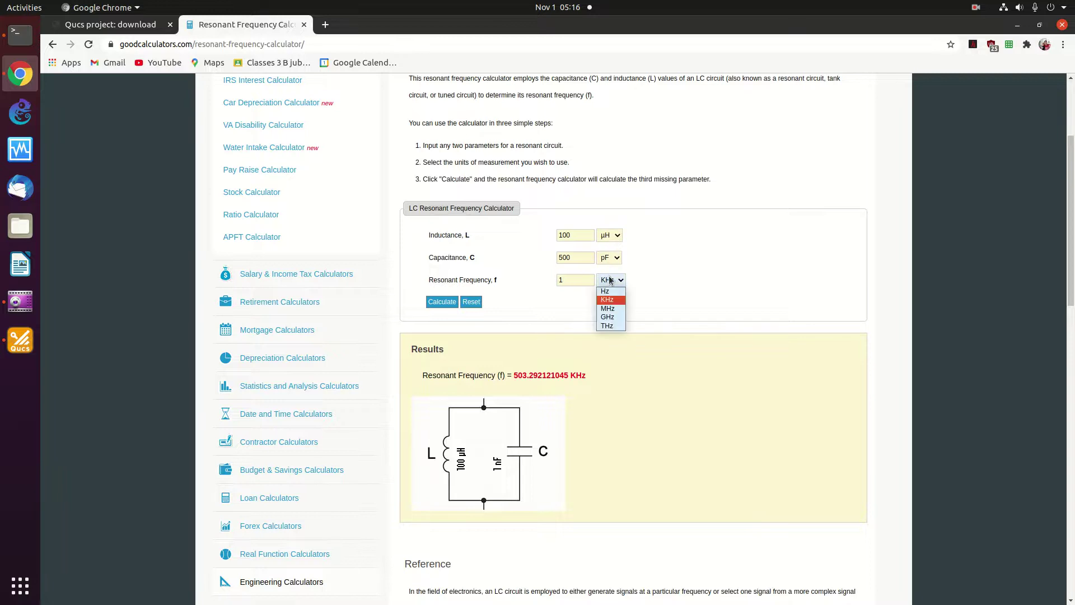
click(607, 309)
click(567, 284)
drag(567, 285, 539, 280)
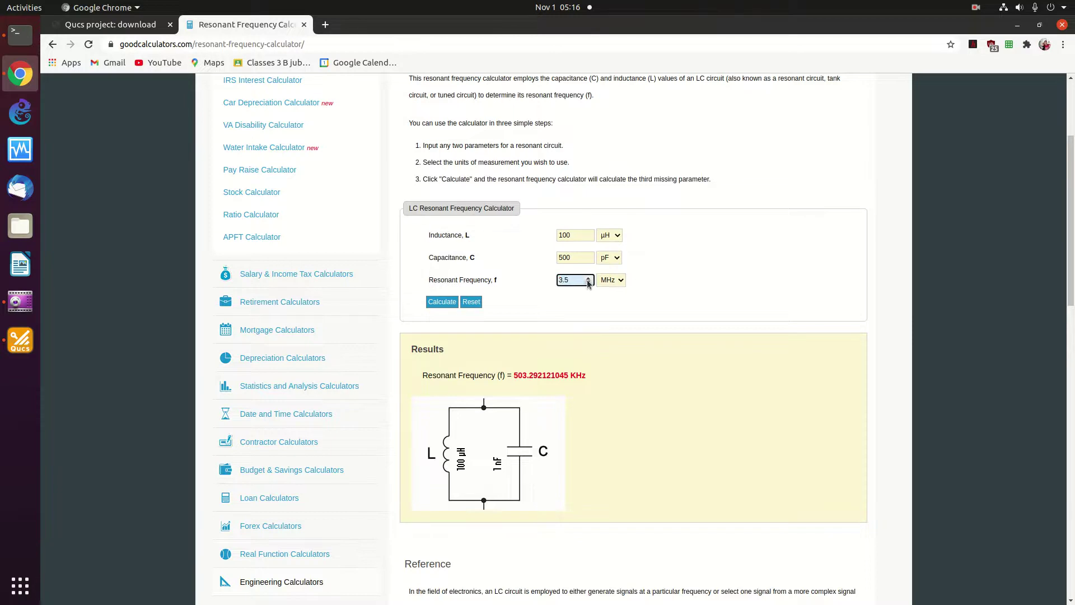
Step: Clear the inductance value and calculate the inductance from the entered capacitance and frequency
click(577, 238)
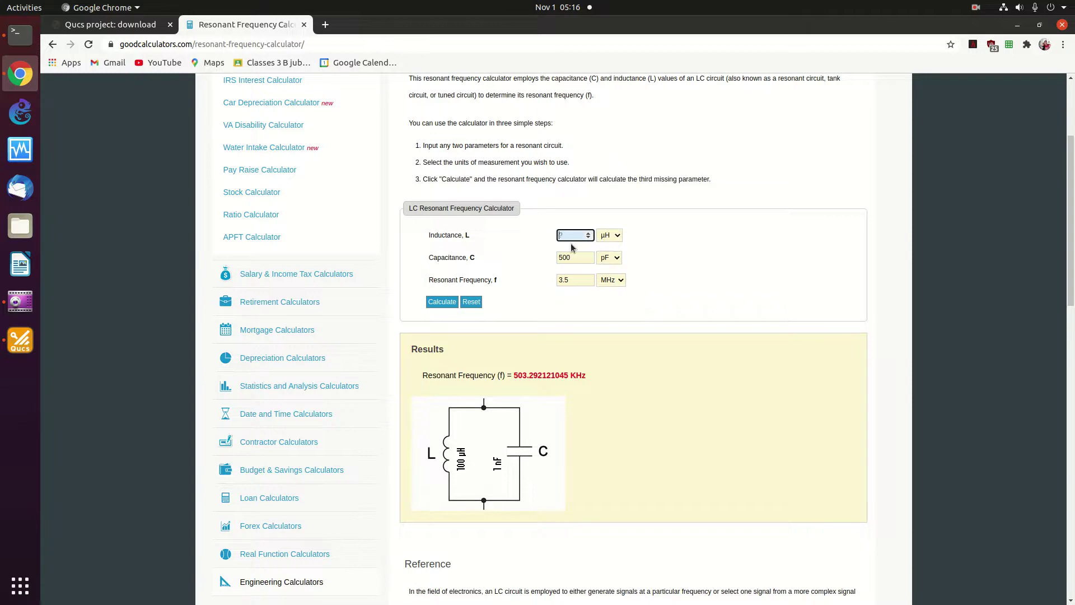
click(442, 302)
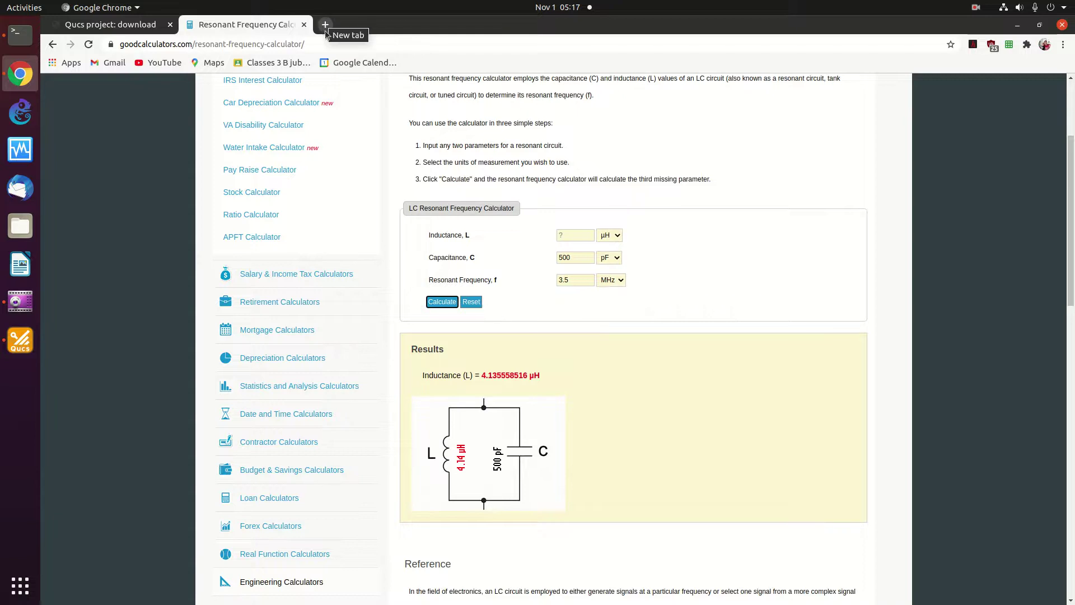
drag(1067, 294, 1066, 241)
scroll(1067, 241, down, 3)
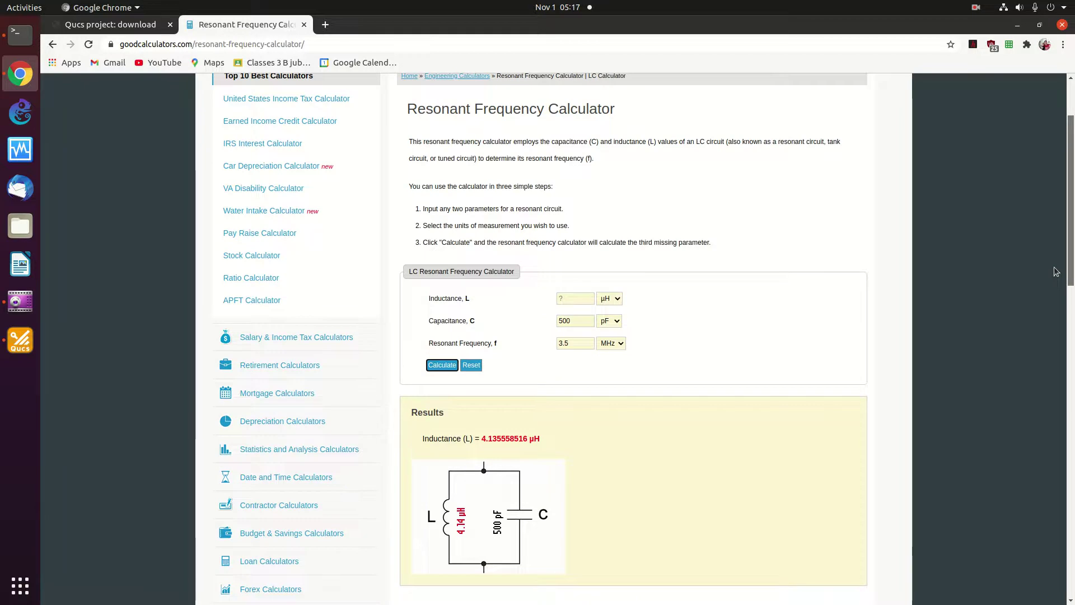
scroll(1057, 262, up, 1)
drag(1068, 259, 842, 254)
Step: Search Google for "calculate coil uH" in a new browser tab
click(325, 24)
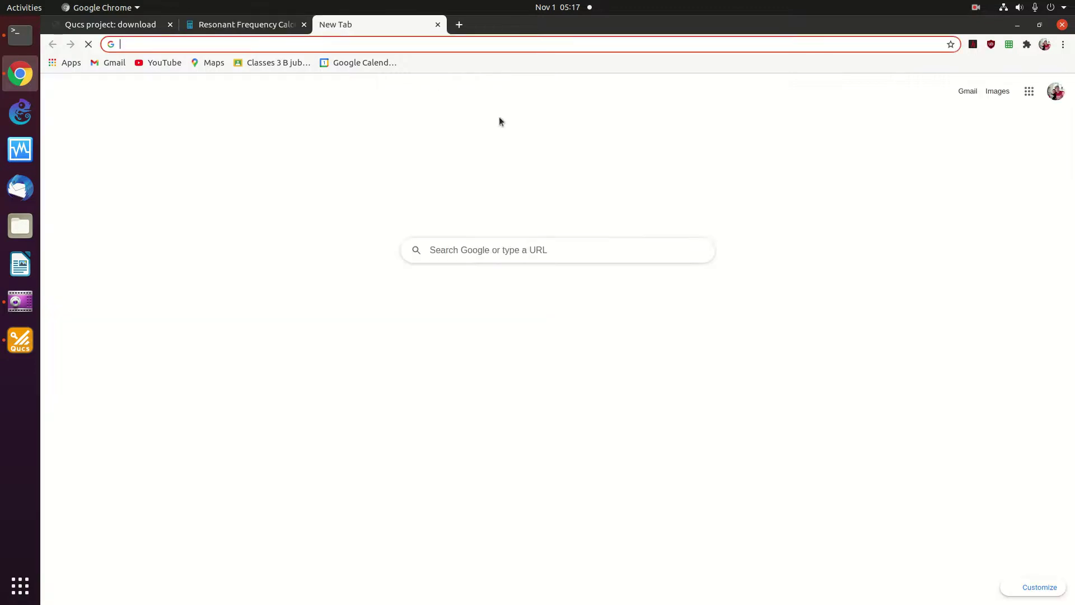
text(calc)
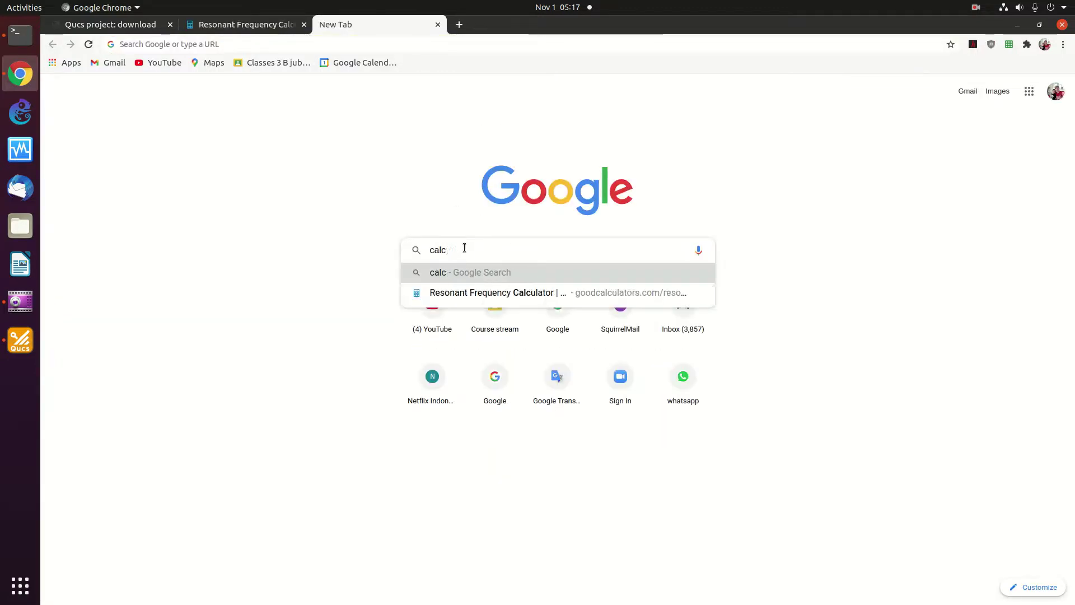
key(BackSpace)
text(culate coil uH)
key(Return)
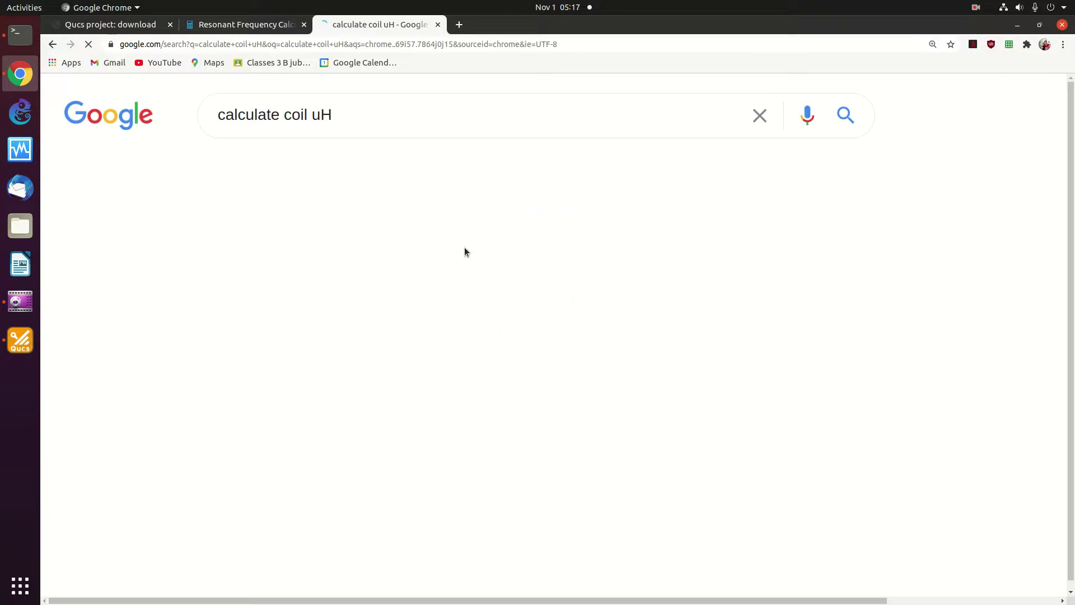
Step: Open the All About Circuits Coil Inductance Calculator, review its input fields and equation, and return to the search results
click(345, 280)
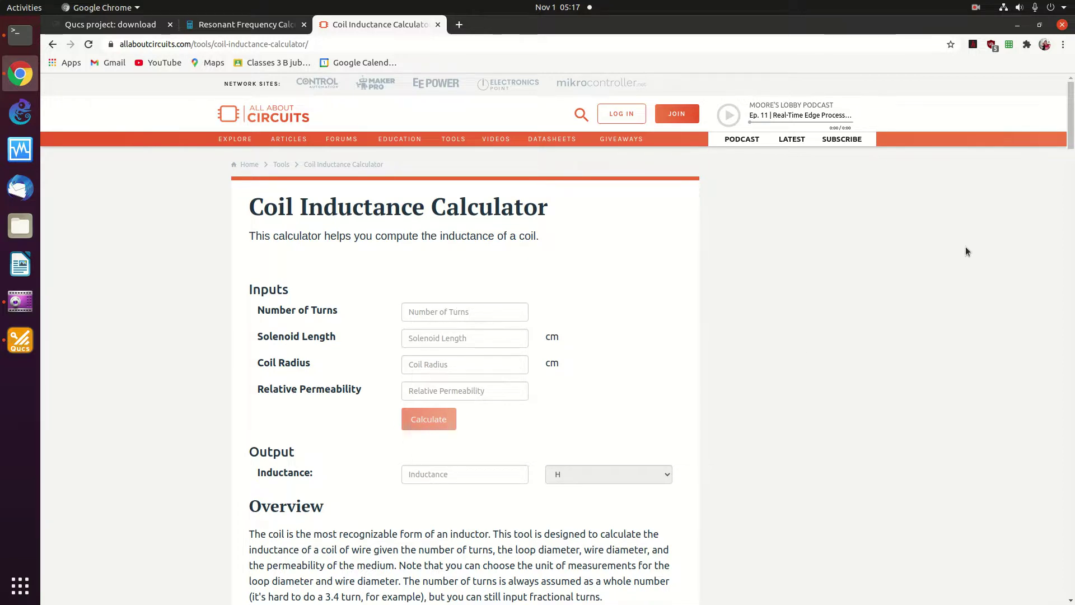
scroll(1051, 213, down, 6)
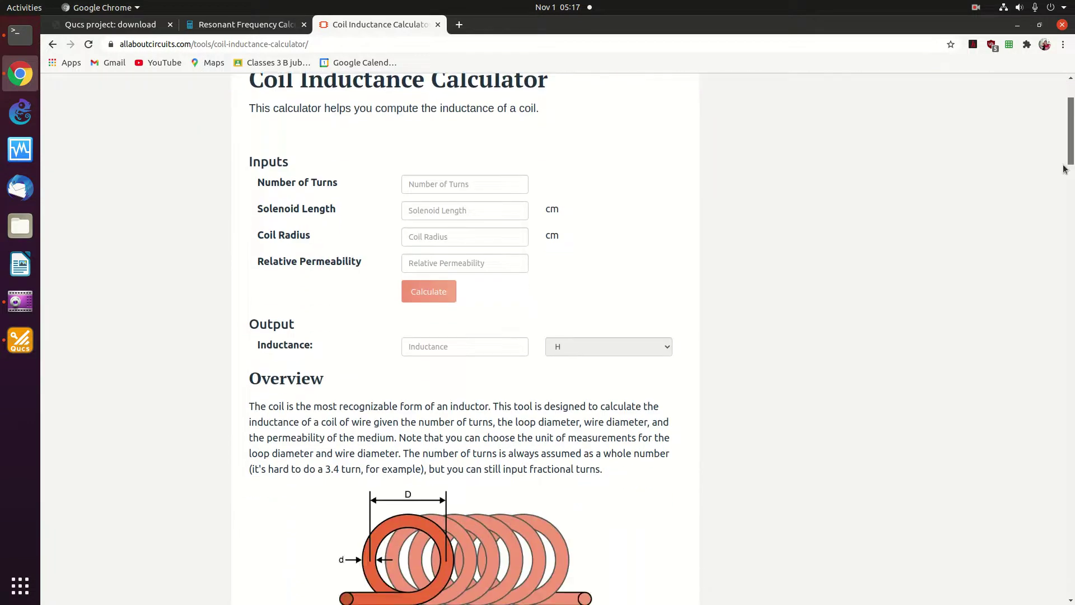
scroll(1042, 207, down, 6)
scroll(1034, 216, up, 3)
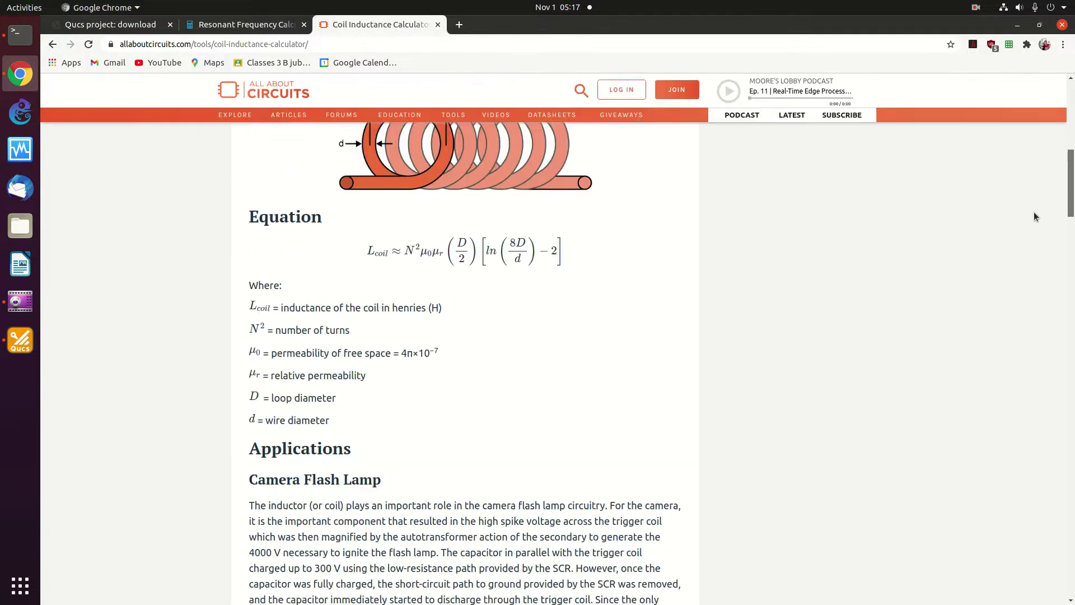
drag(1065, 217, 1062, 89)
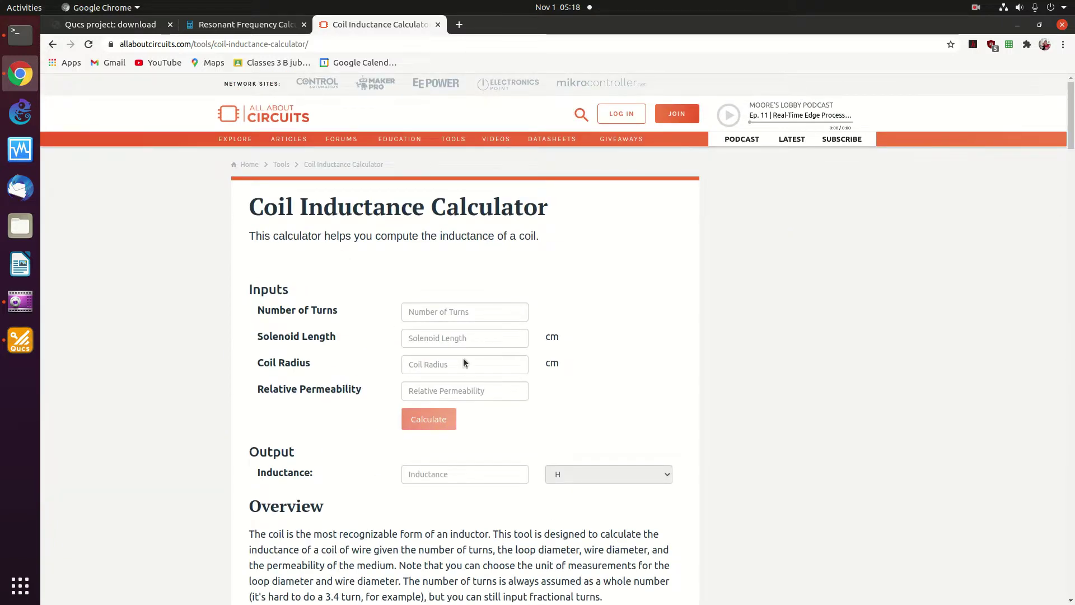
click(52, 44)
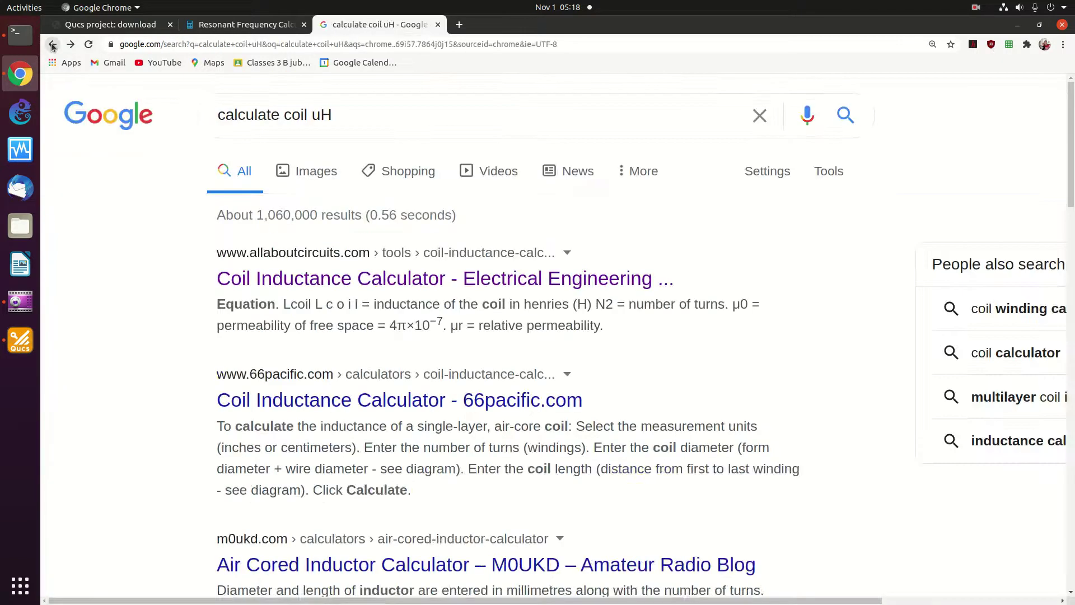
Step: Open the 66pacific Coil Inductance Calculator from the search results, review the form, and choose inches as the measurement unit
click(349, 519)
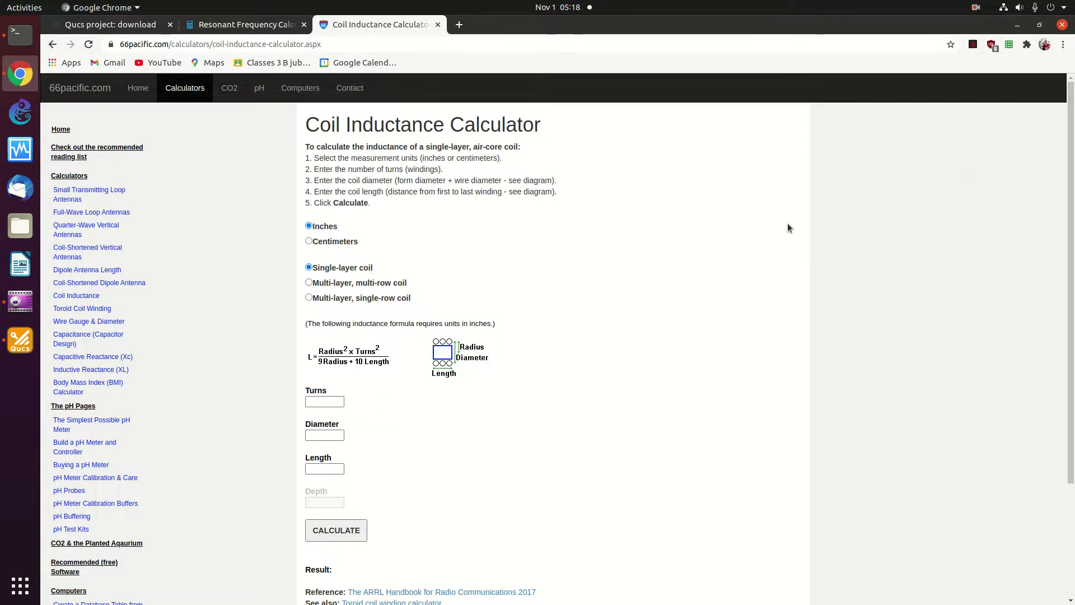
click(337, 245)
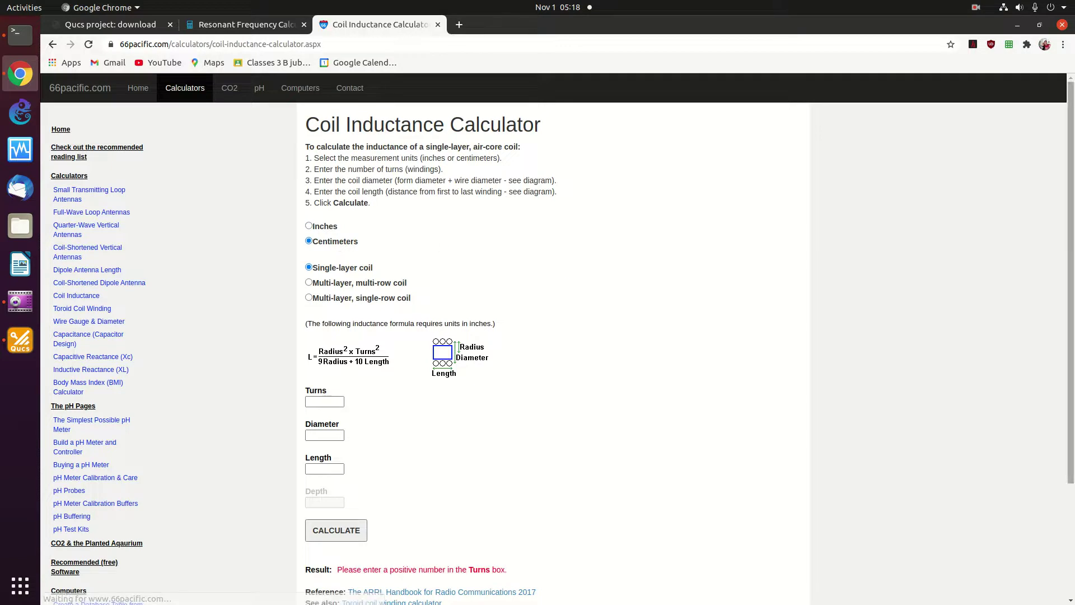
scroll(1033, 278, down, 3)
scroll(1024, 297, down, 1)
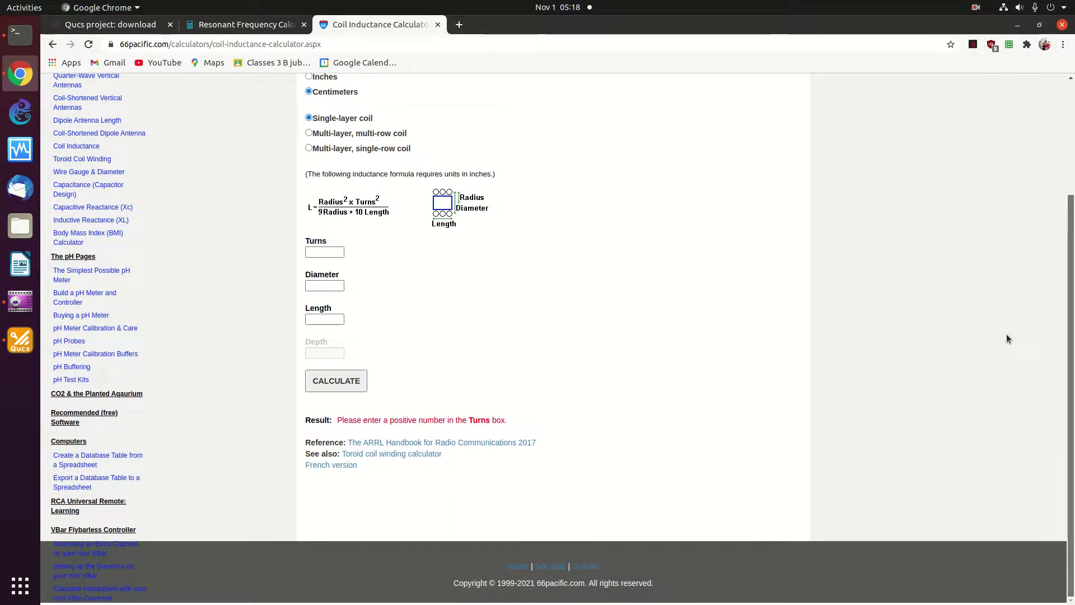
scroll(1023, 270, up, 5)
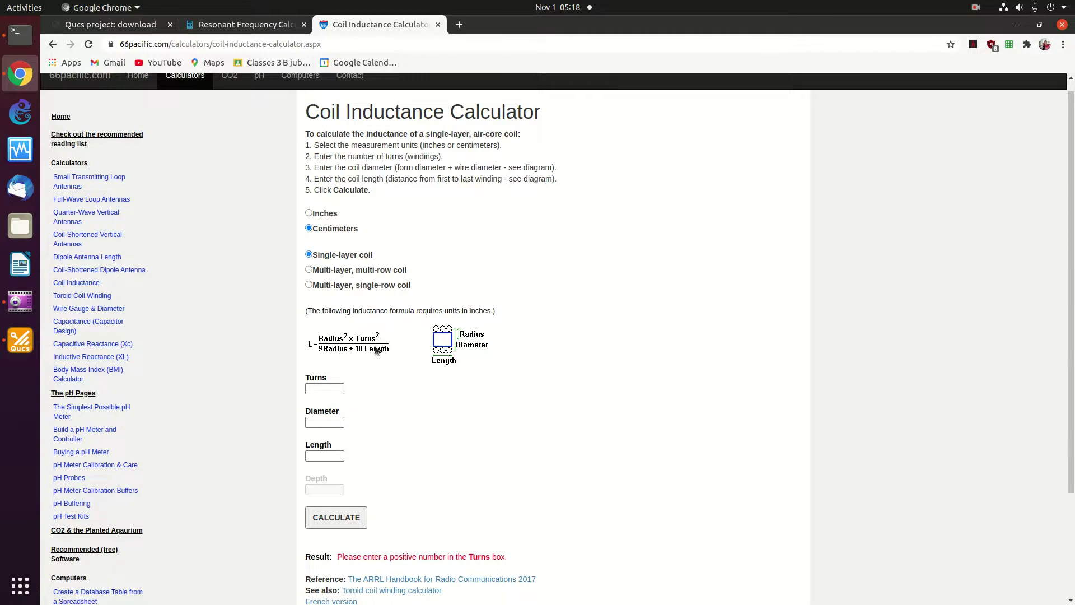
click(335, 388)
click(322, 216)
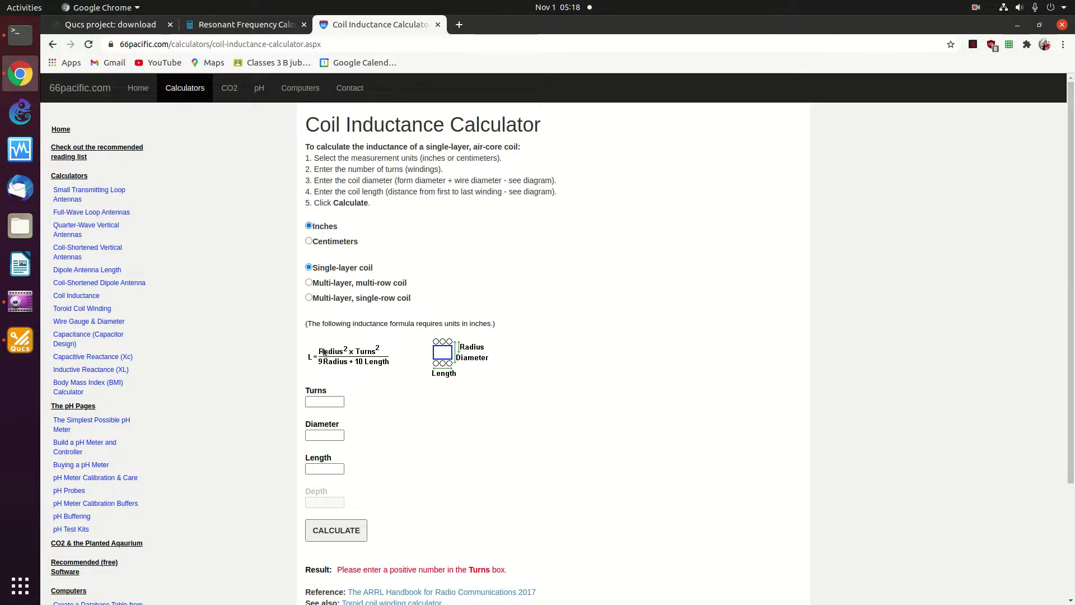
Step: Calculate the inductance of a single-layer coil with 10 turns, a diameter of 1 inch and a length of 1 inch
click(316, 437)
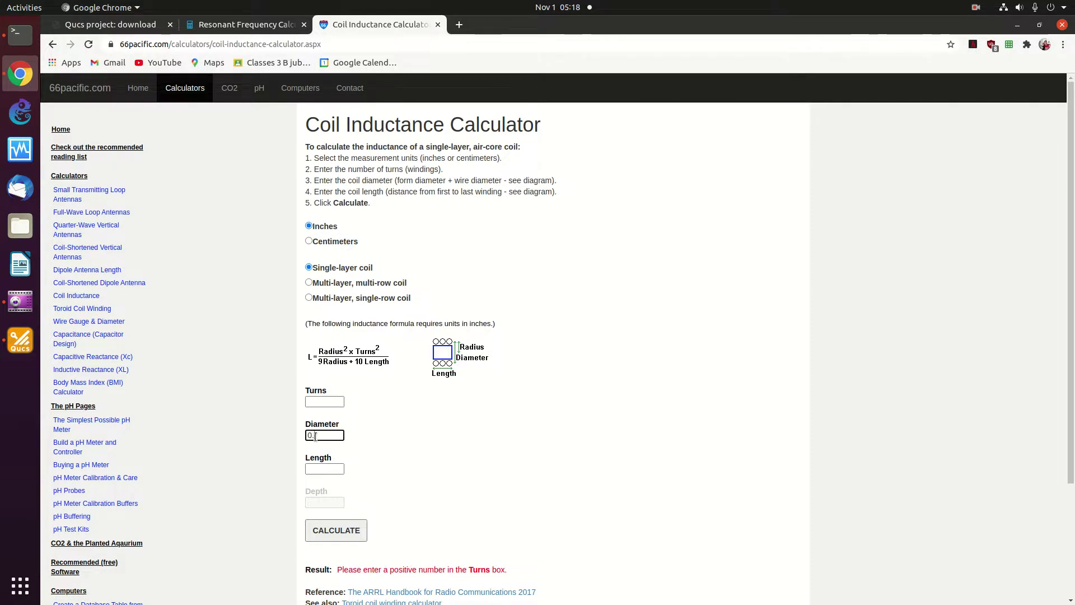
key(BackSpace)
key(BackSpace)
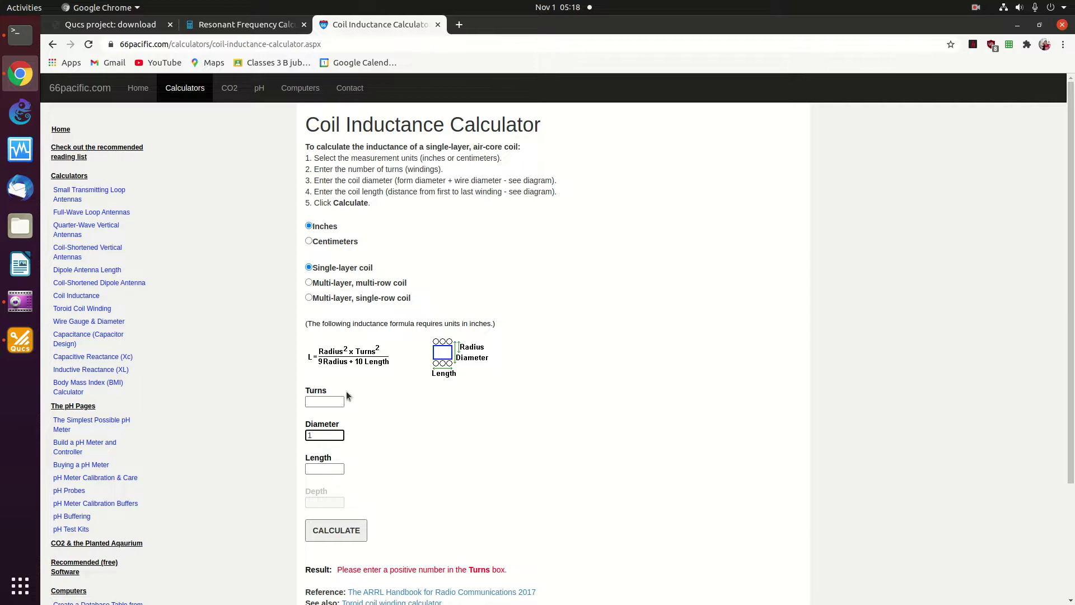
click(326, 398)
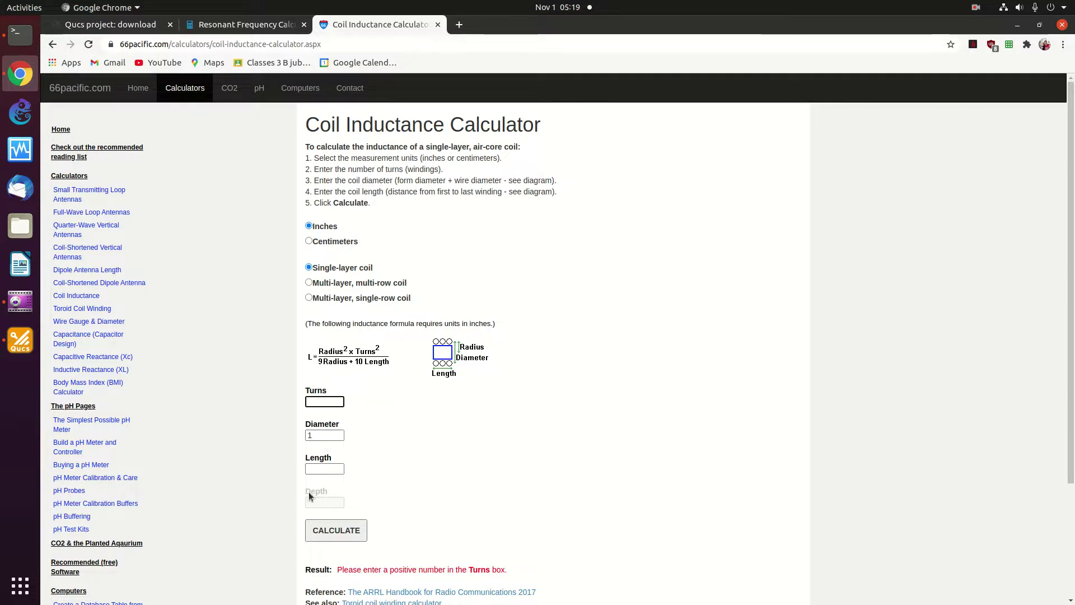
click(324, 469)
text(1)
click(321, 399)
click(330, 523)
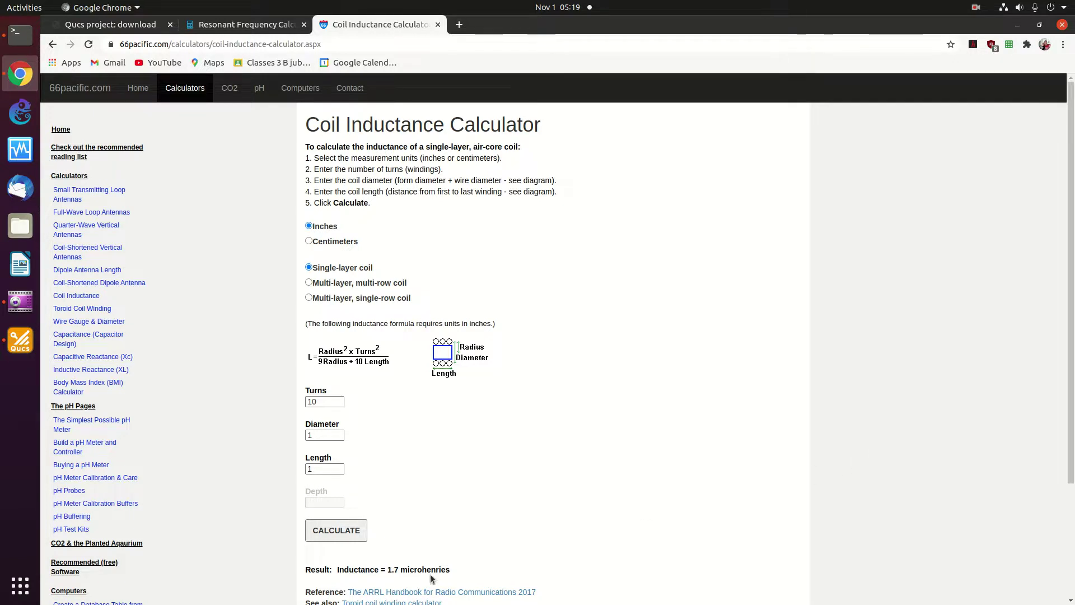
Step: Try recalculating the coil's inductance with 40, 20 and 15 turns, keeping the same diameter and length
click(321, 402)
click(336, 530)
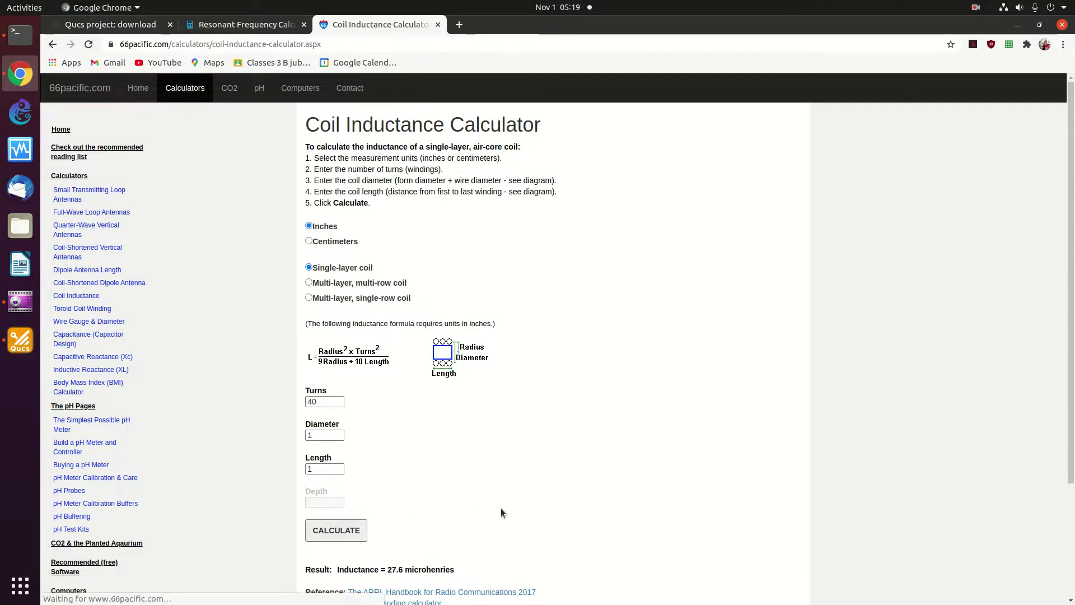
click(322, 402)
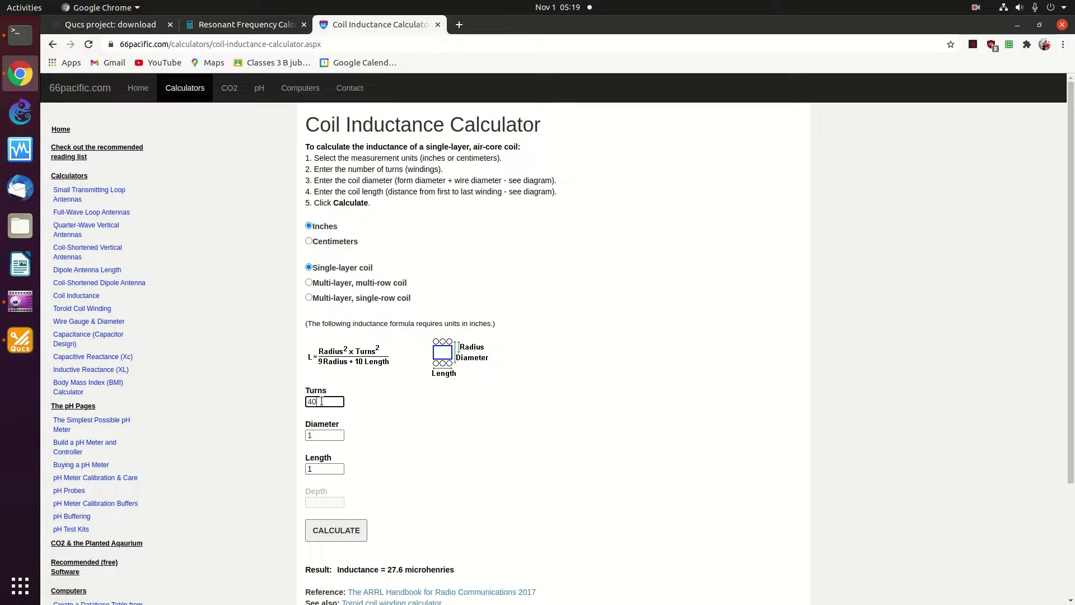
click(329, 528)
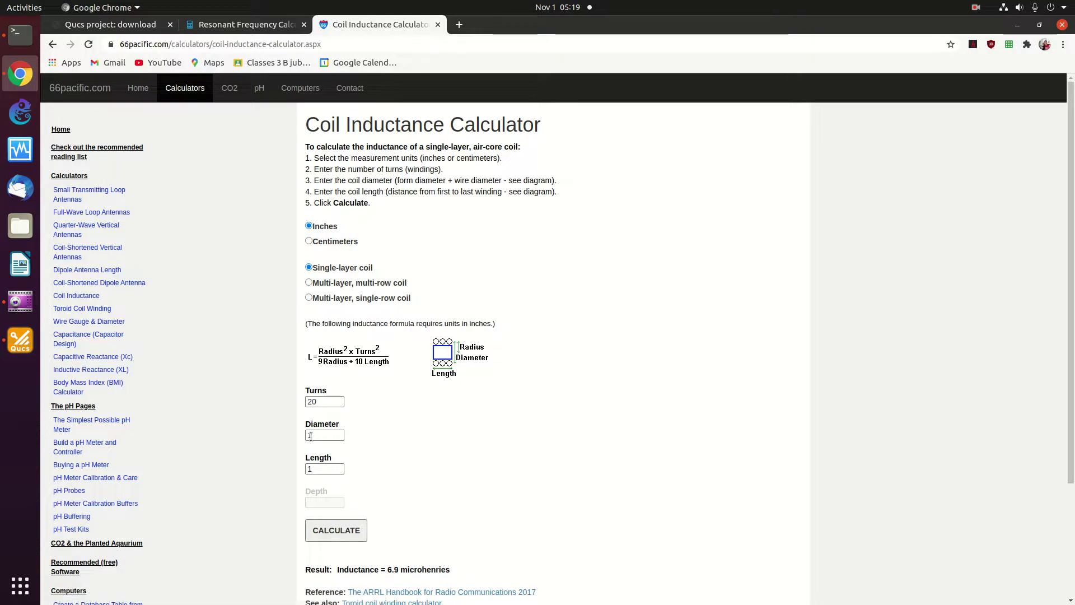
click(312, 401)
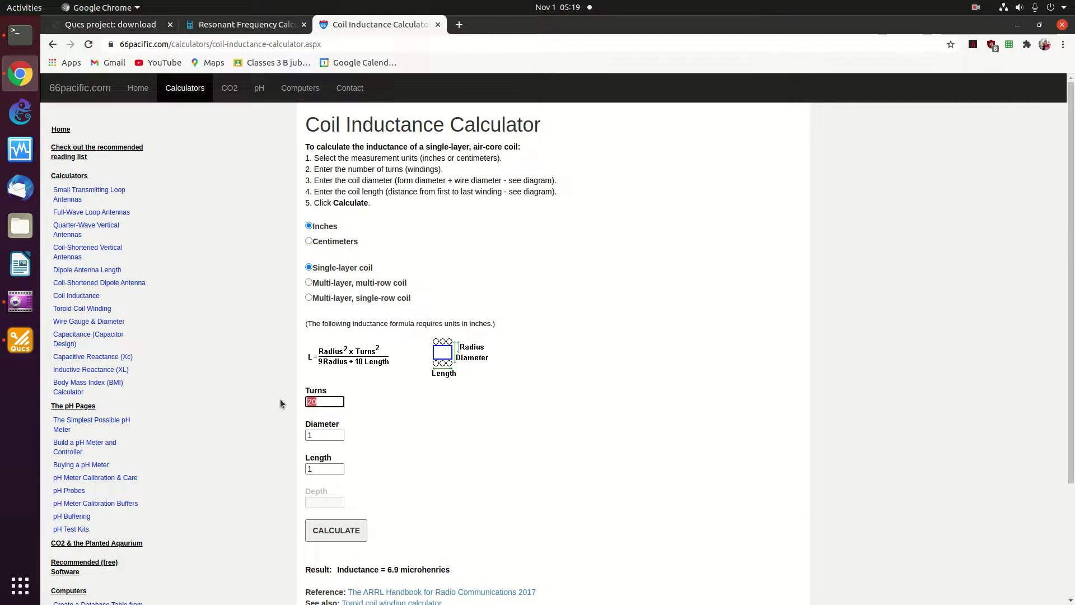
text(15)
click(344, 531)
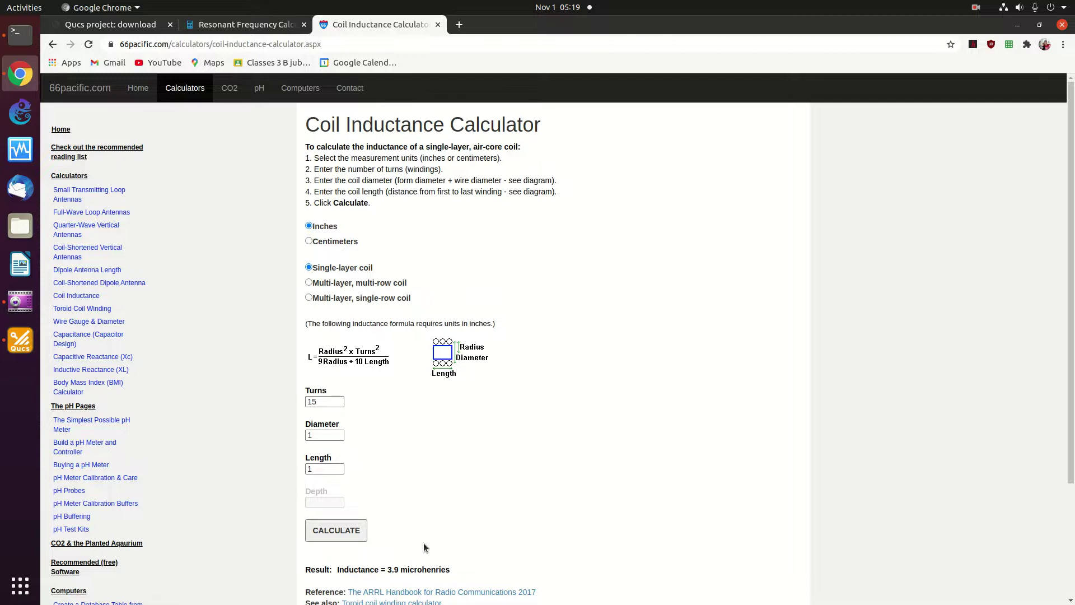
Step: Check the required inductance in the resonant frequency calculator, and recalculate the coil with 16 turns
click(246, 24)
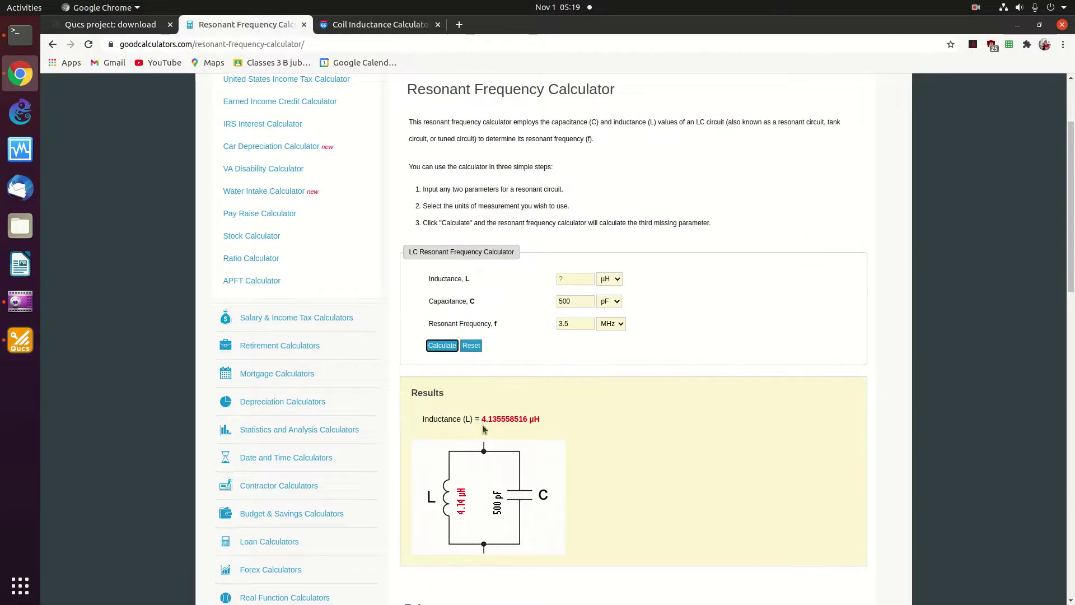
click(380, 24)
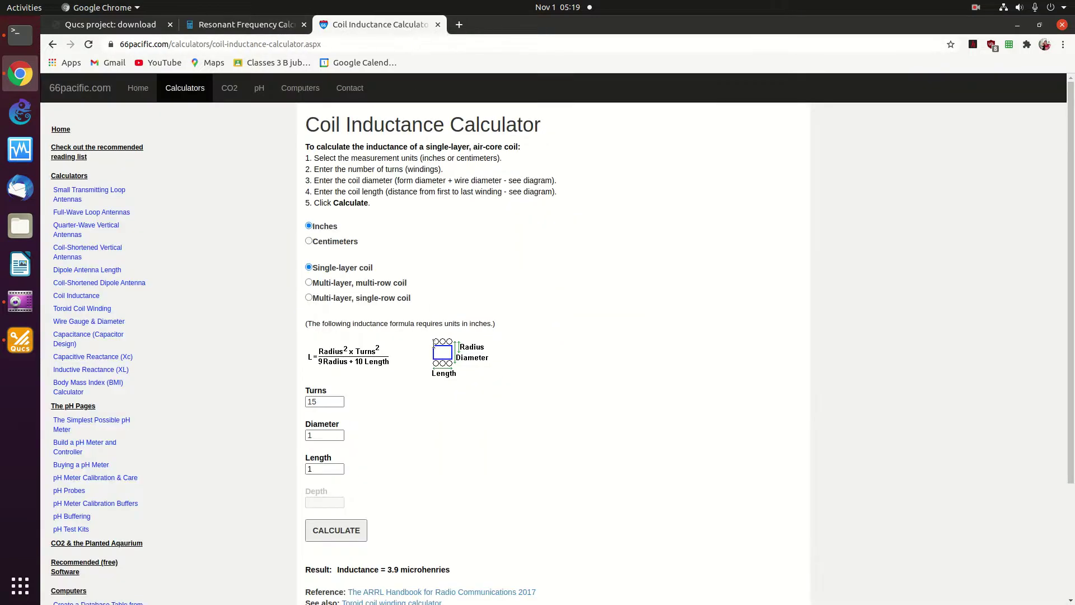
click(318, 401)
key(BackSpace)
text(6)
click(333, 528)
click(313, 468)
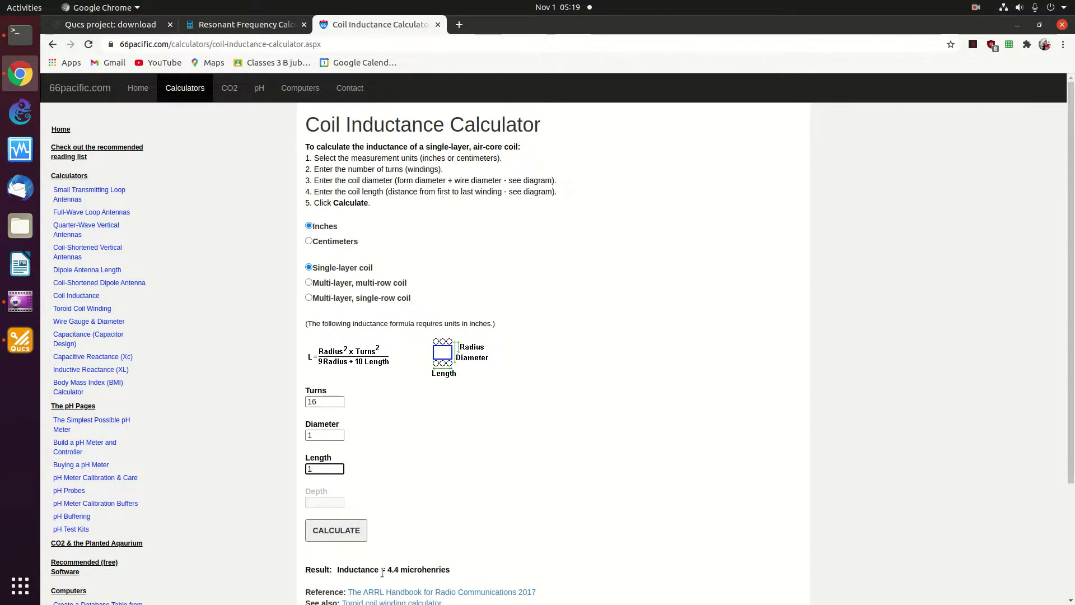
Step: Compare the resonant frequency calculator's inductance and capacitance with the Colpitts schematic, ending in Qucs
click(255, 25)
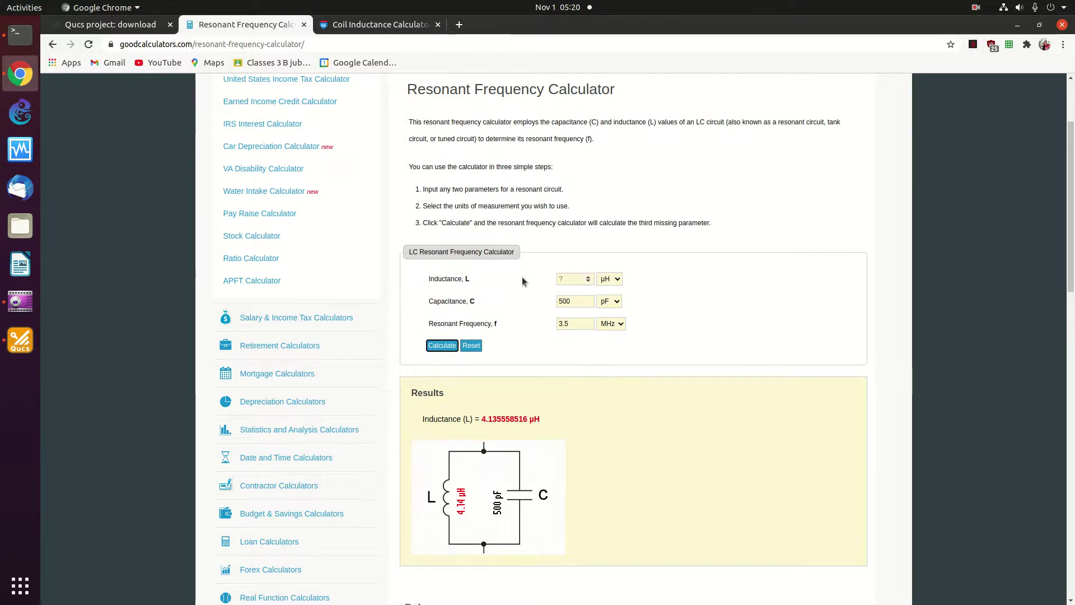
click(20, 340)
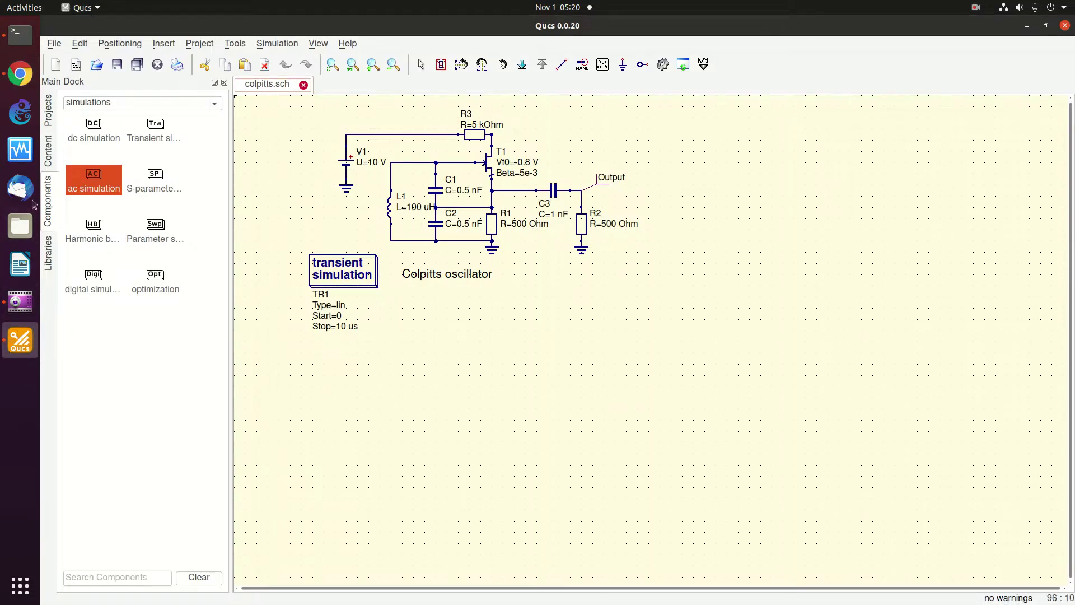
click(19, 75)
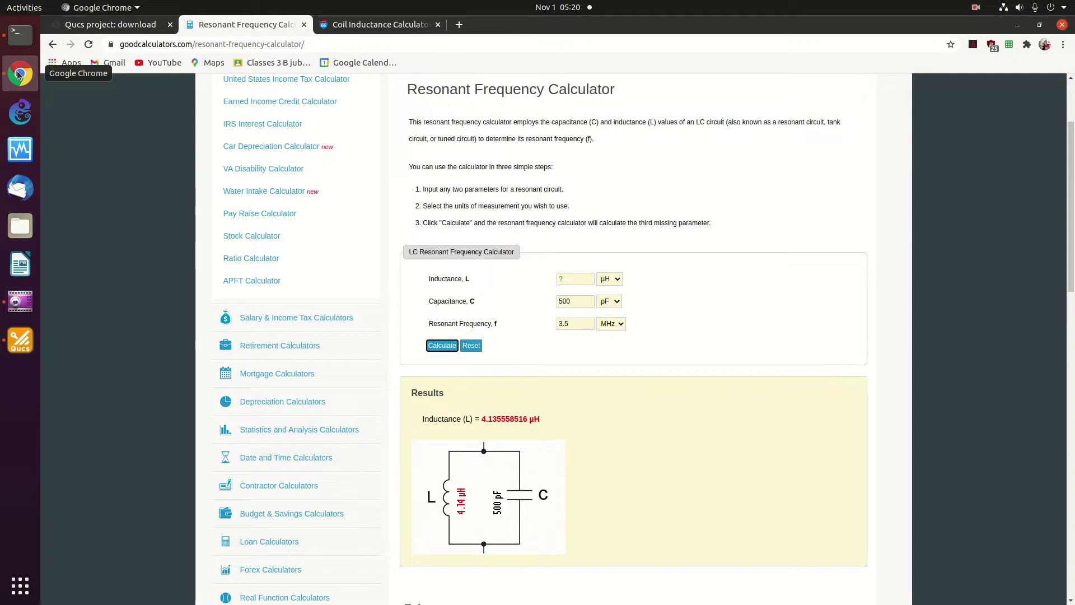
click(20, 339)
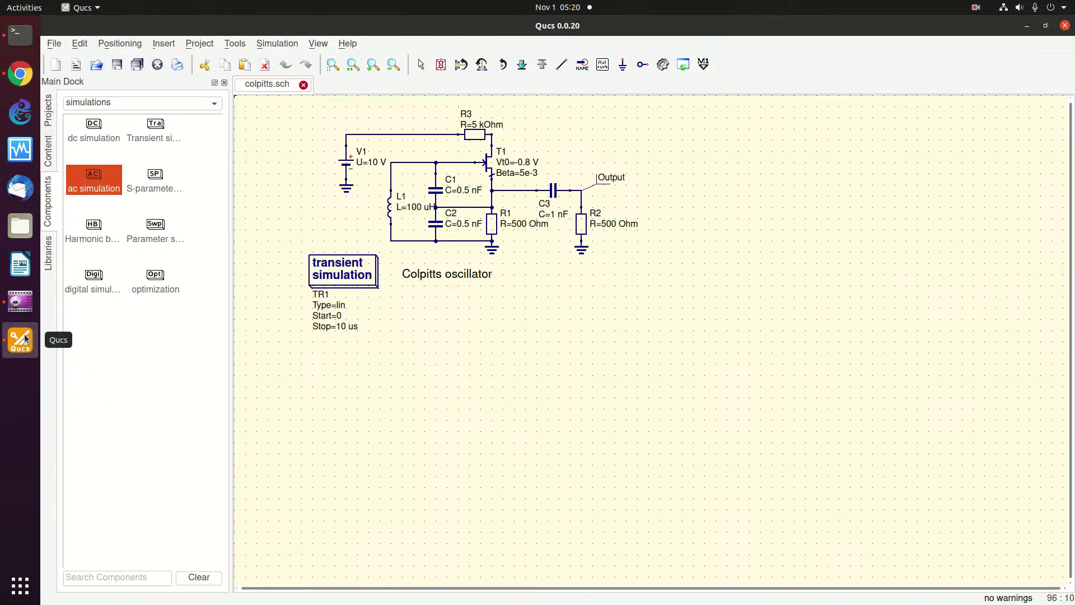
Step: Set the inductance of inductor L1 in the Colpitts schematic to 4.4 uH
right_click(400, 208)
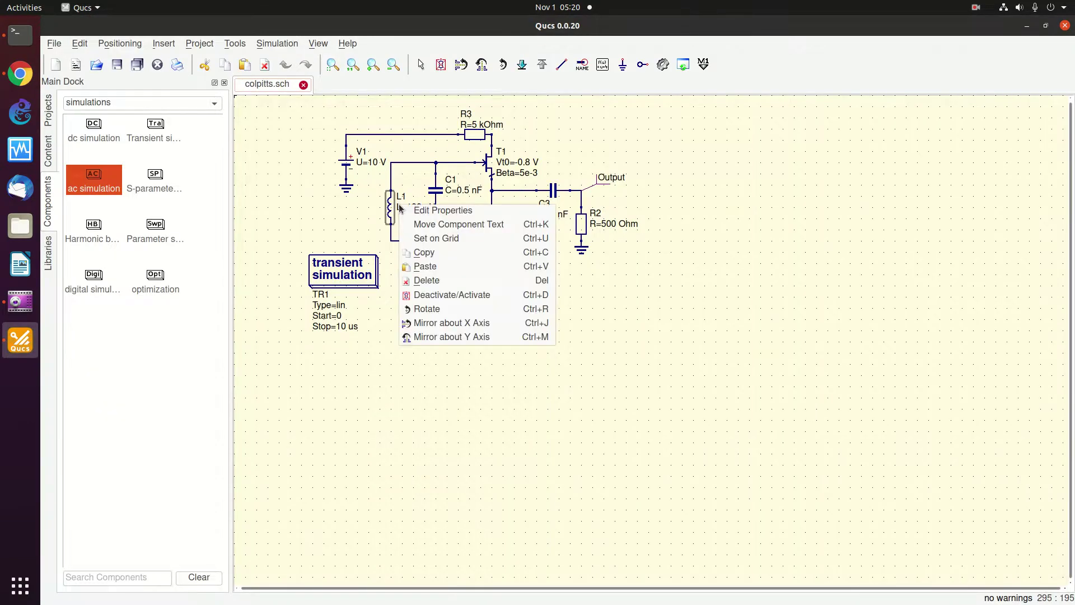
click(422, 211)
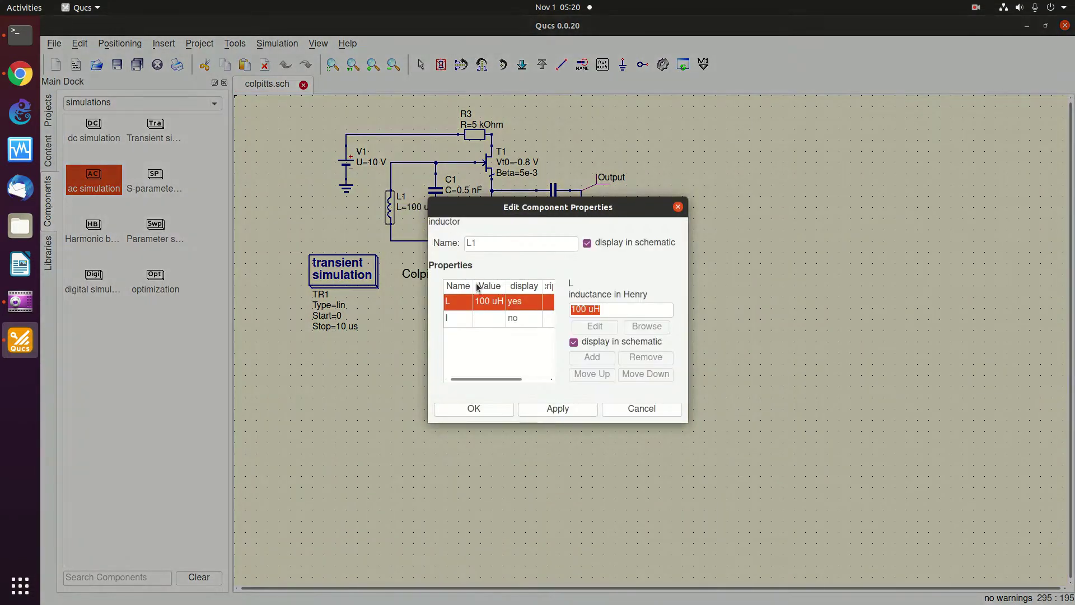
click(597, 310)
key(BackSpace)
key(BackSpace)
key(BackSpace)
key(BackSpace)
text(4.4)
click(571, 409)
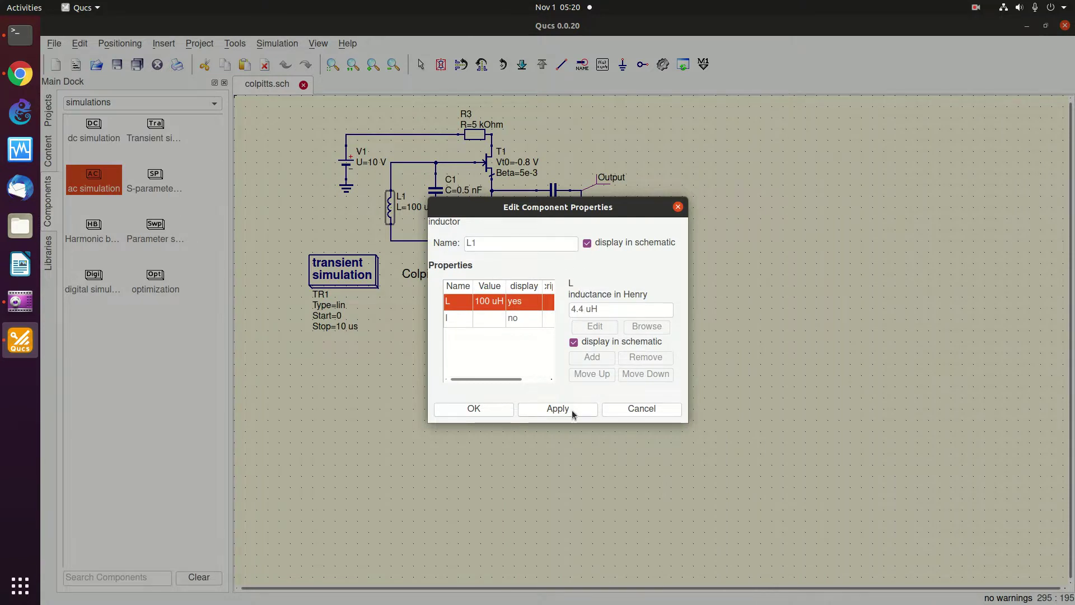
click(491, 409)
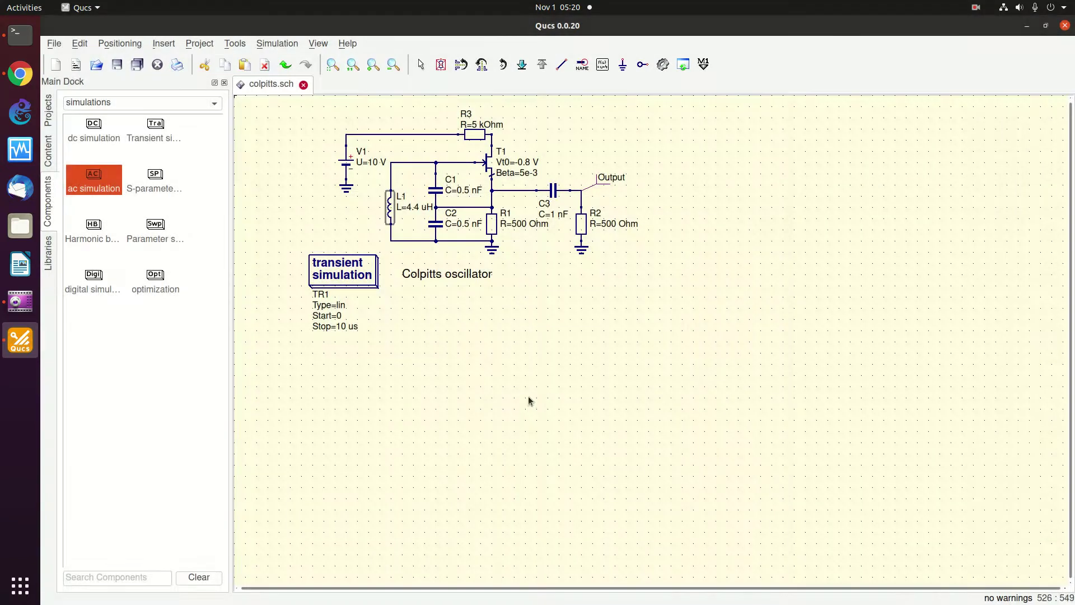
Step: Set the capacitance of capacitor C1 to 250 pF
right_click(438, 192)
click(462, 195)
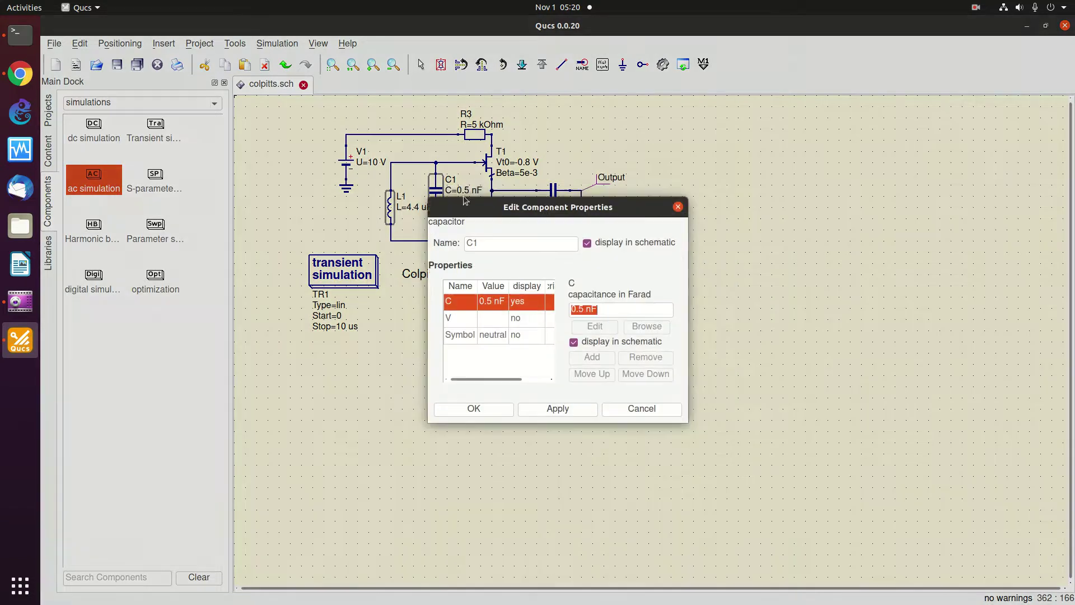
click(599, 310)
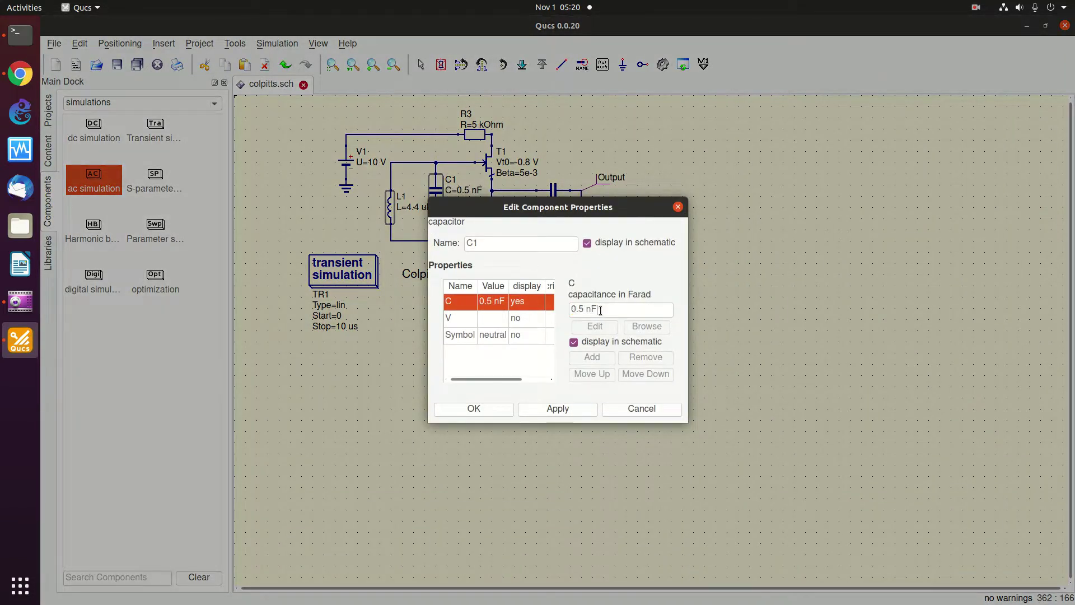
key(BackSpace)
key(BackSpace)
key(BackSpace)
text(250)
click(550, 413)
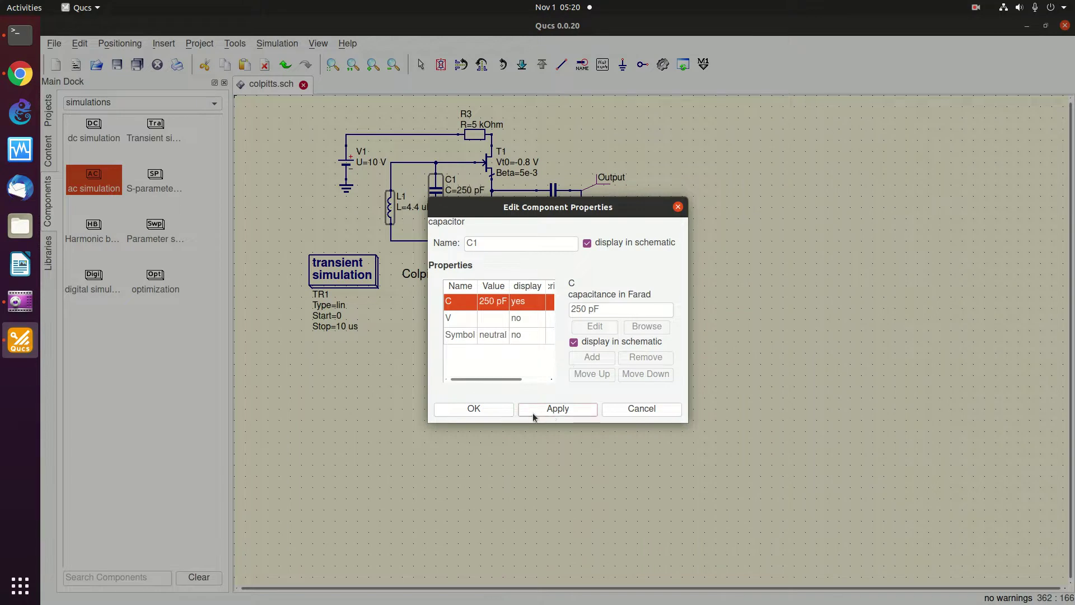
click(483, 408)
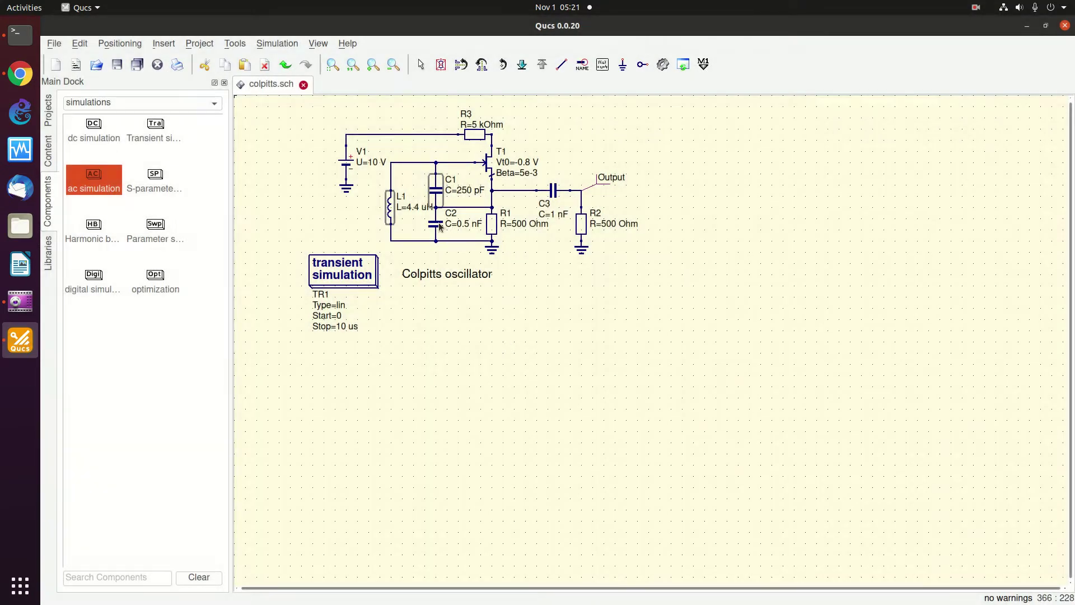
Step: Set the capacitance of capacitor C2 to 250 pF
right_click(440, 227)
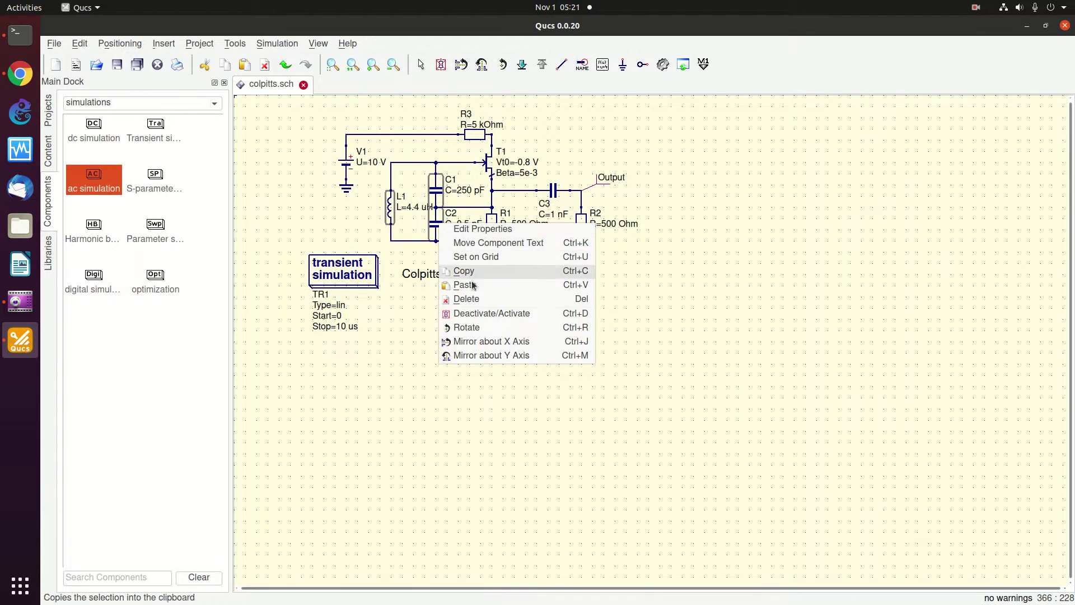
click(479, 227)
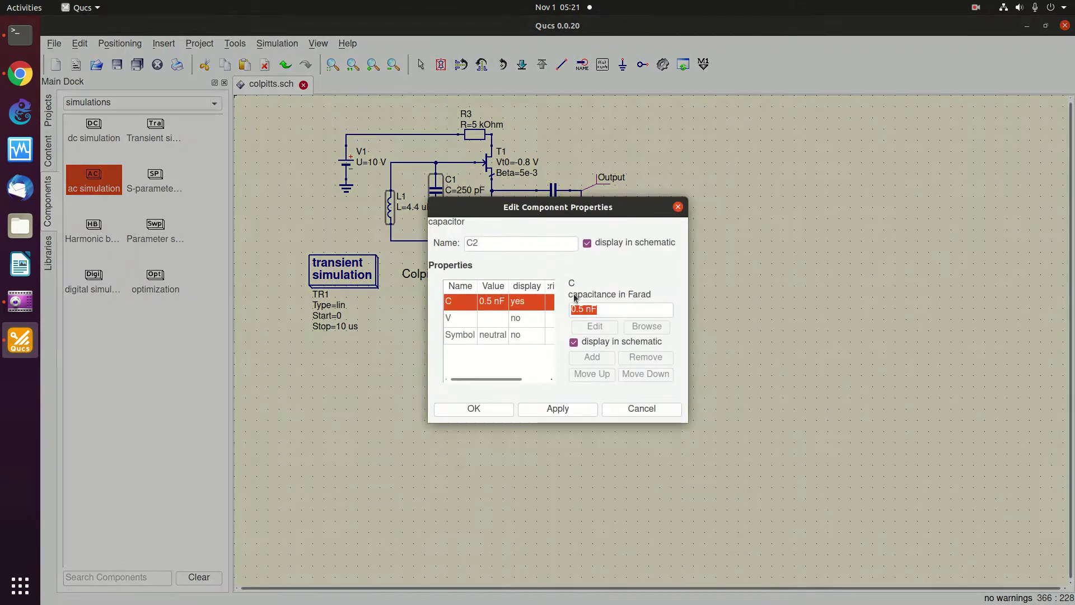
click(607, 309)
key(BackSpace)
key(BackSpace)
key(BackSpace)
text(250)
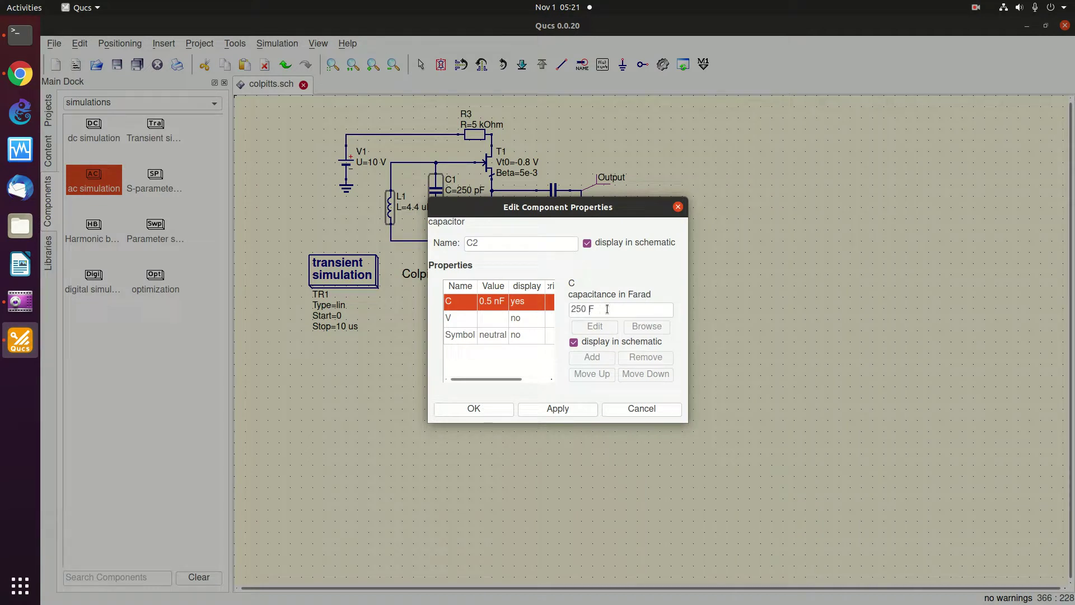
click(559, 412)
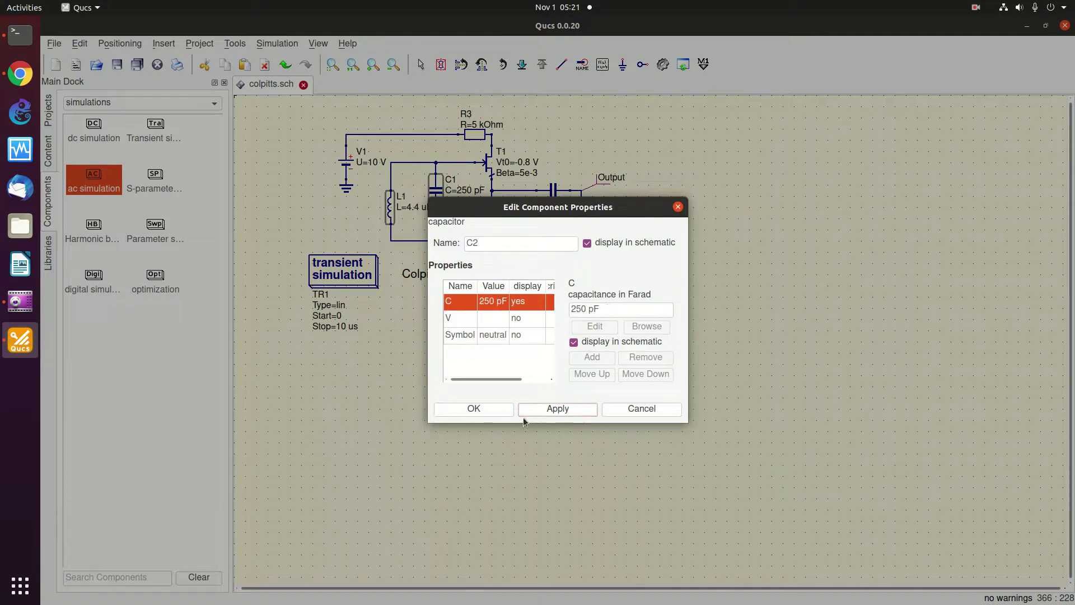
click(484, 409)
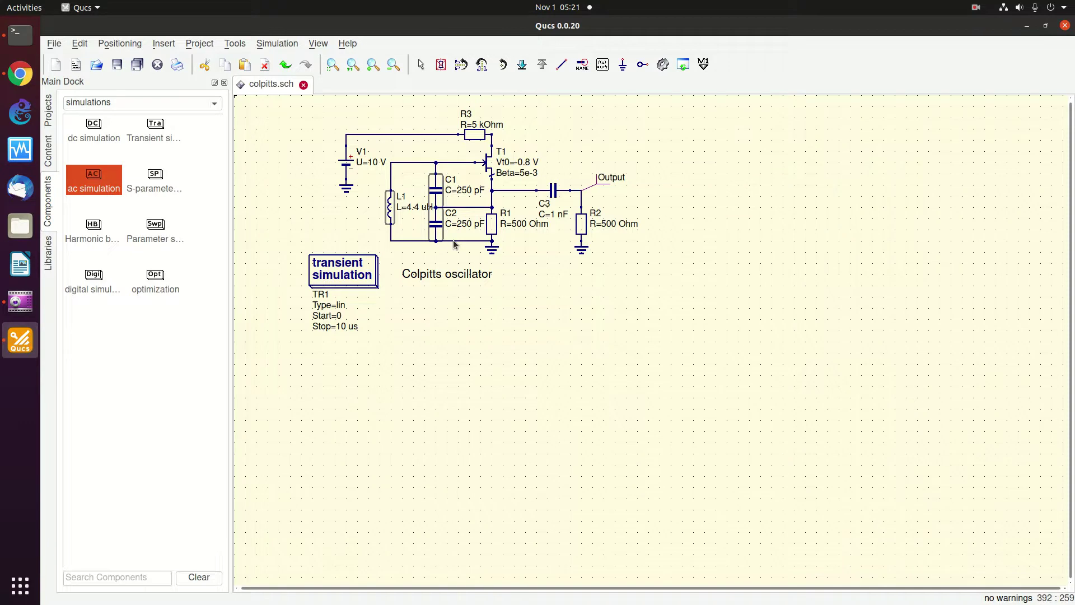
Step: Recheck the capacitance and frequency in the browser's resonant frequency calculator, and return to the Qucs schematic
click(20, 73)
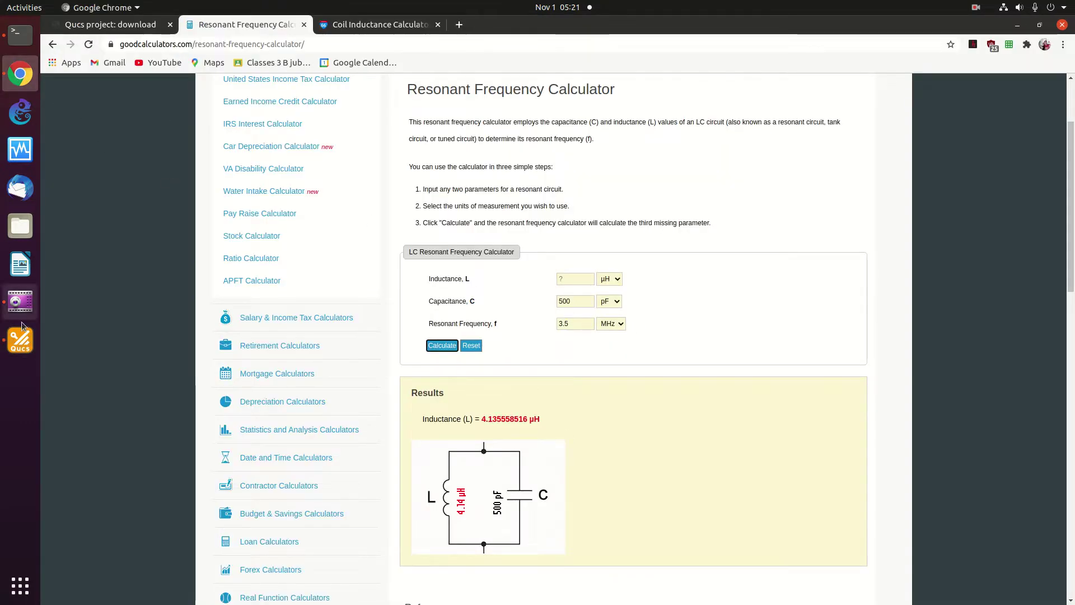
click(20, 339)
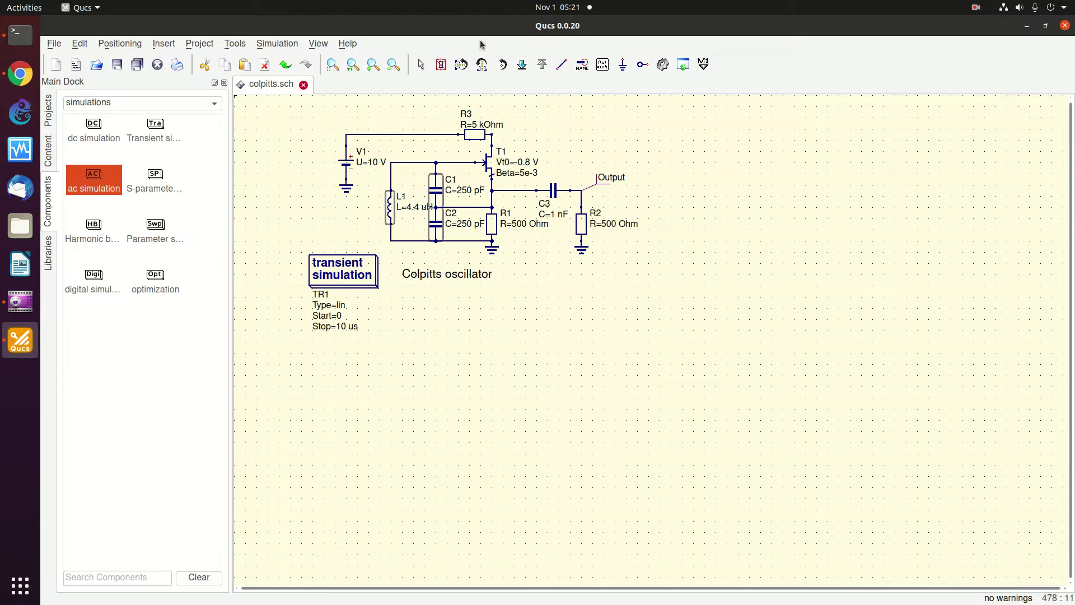